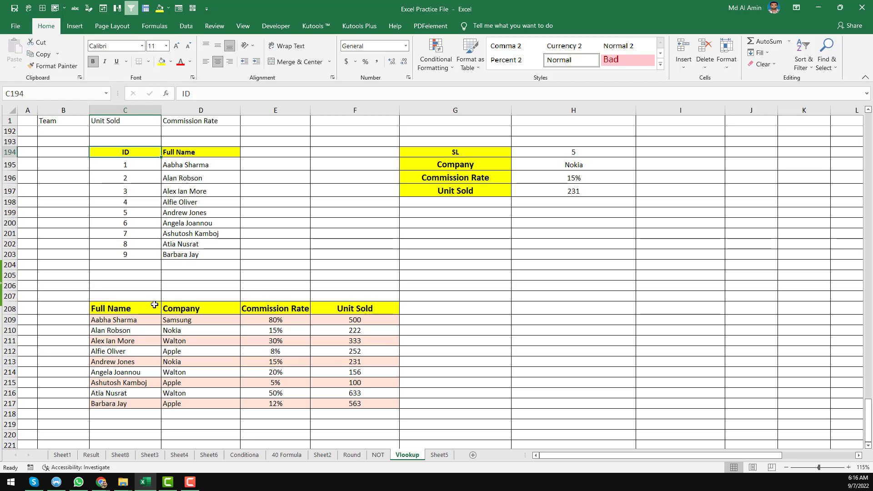
# - Examine the header cells of the company data table in row 208 and the ID and Full Name table in row 194
pyautogui.click(146, 309)
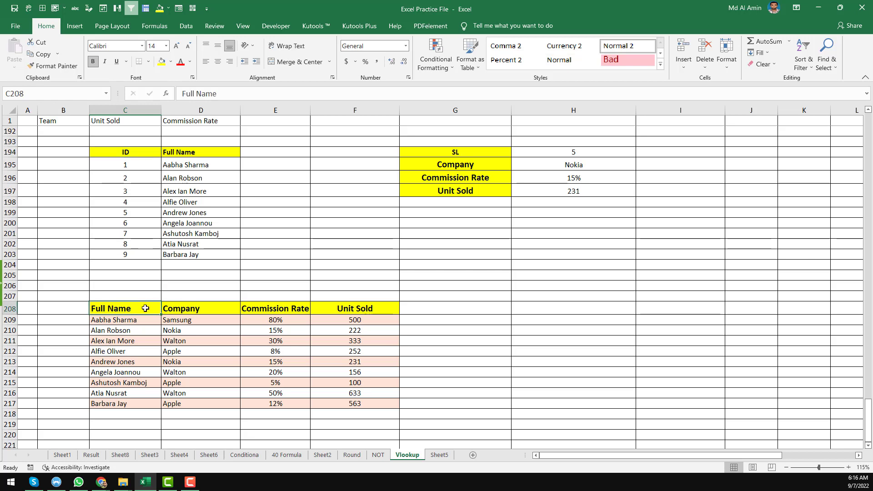
pyautogui.click(207, 308)
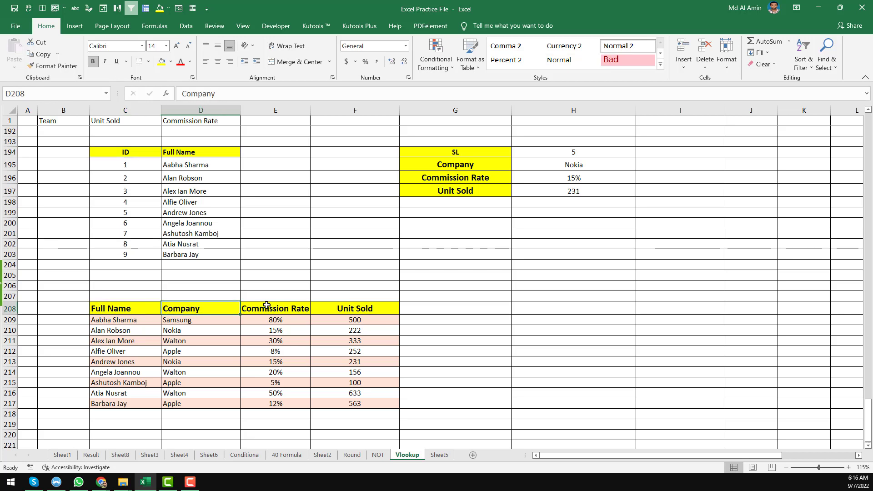
pyautogui.click(289, 308)
pyautogui.click(335, 308)
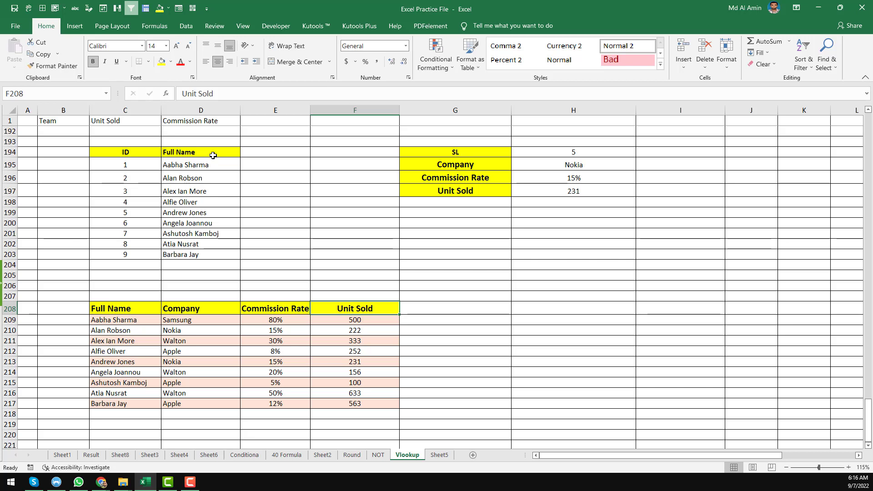
pyautogui.click(129, 154)
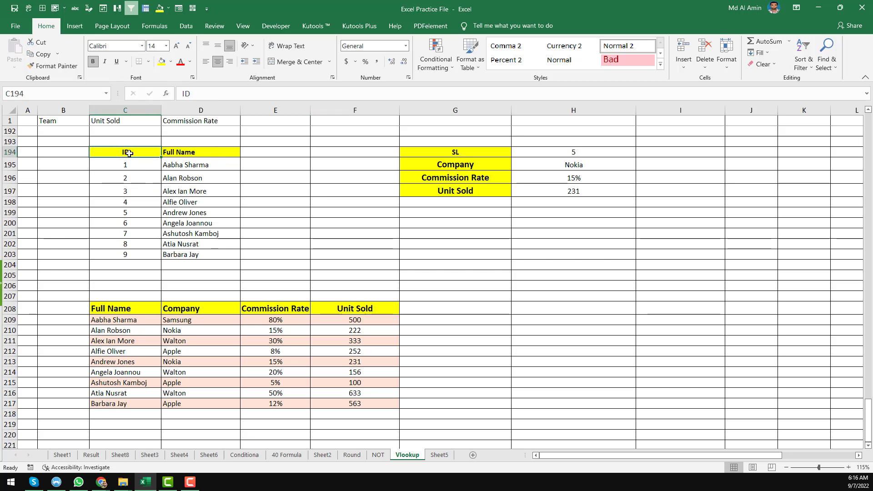
pyautogui.click(186, 154)
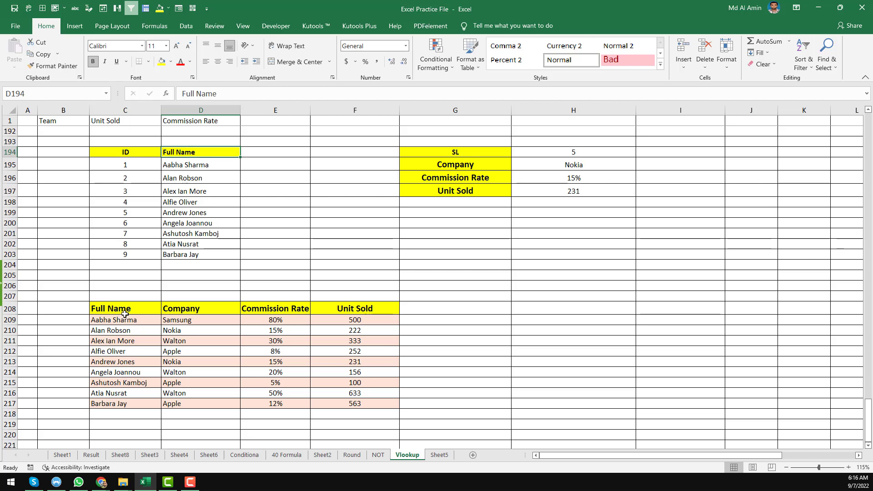
pyautogui.click(148, 309)
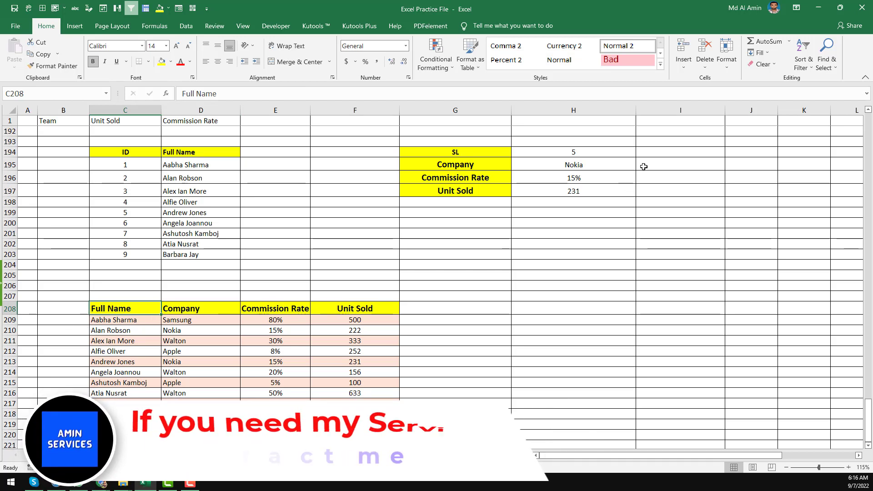
# - Set the SL lookup value in H194 to 2 and review the ID list and lookup labels
pyautogui.click(646, 153)
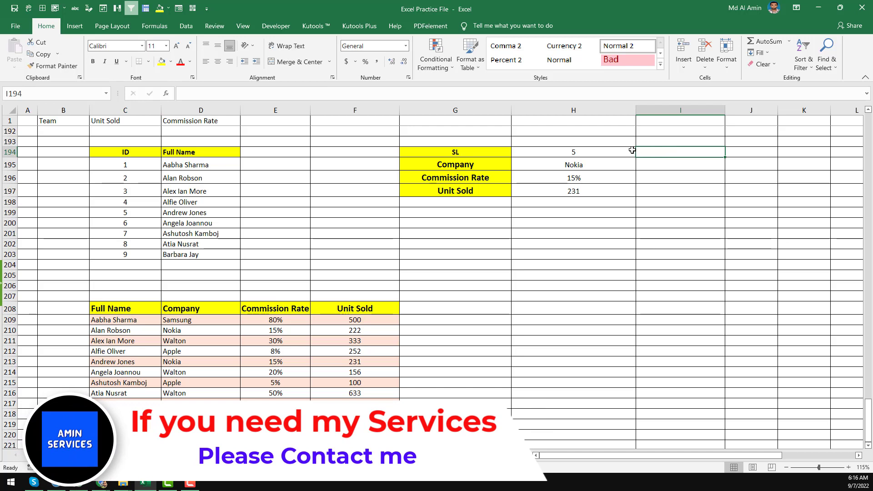
pyautogui.click(633, 151)
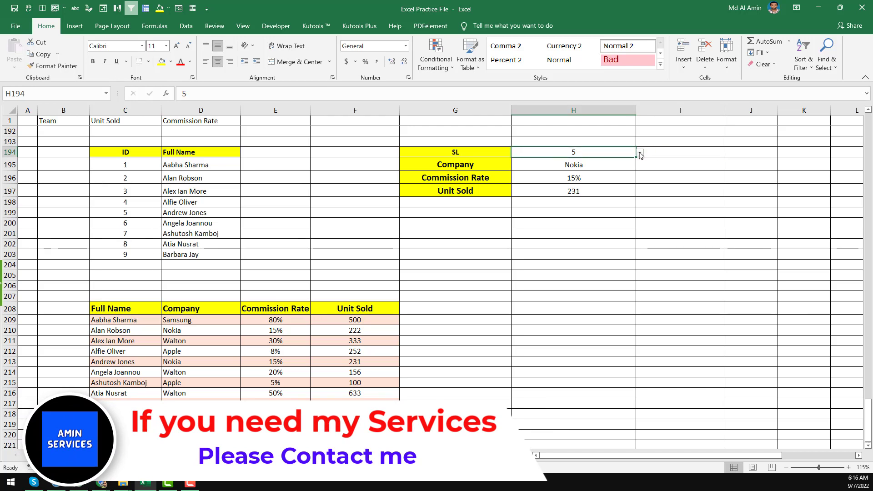
pyautogui.click(640, 153)
pyautogui.click(583, 162)
pyautogui.click(663, 165)
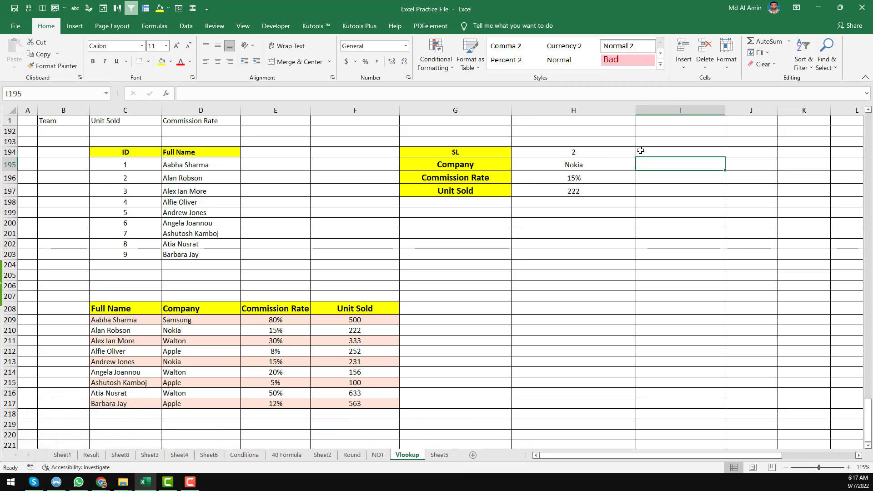
pyautogui.click(135, 164)
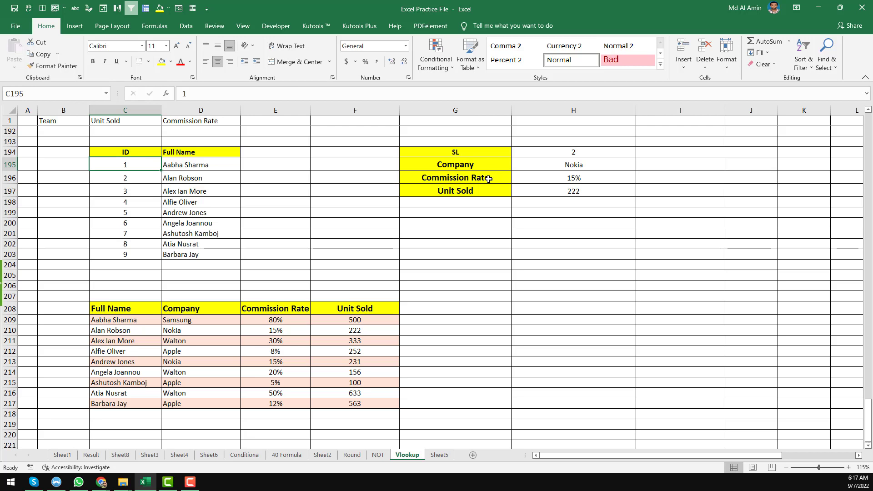
pyautogui.click(499, 191)
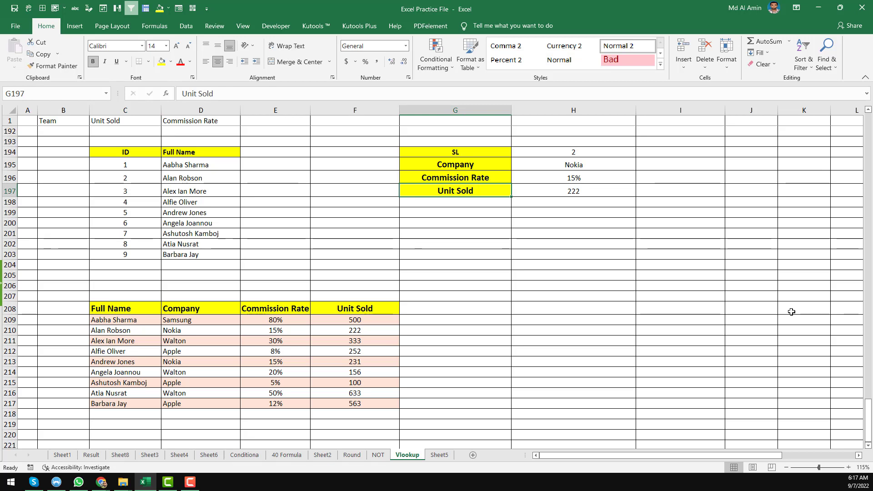
# - Switch to the browser, look through the YouTube channel's uploaded videos, and return to the Excel workbook
pyautogui.click(147, 483)
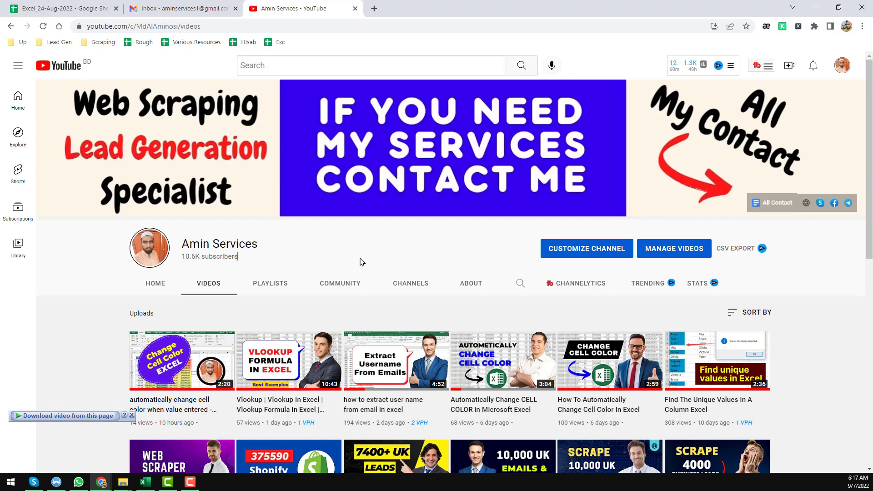
pyautogui.scroll(-4, 360, 262)
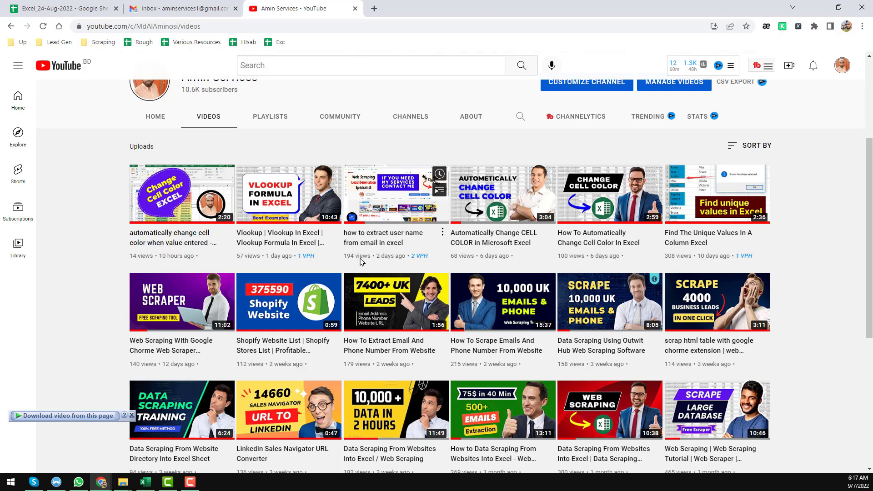
pyautogui.scroll(2, 359, 262)
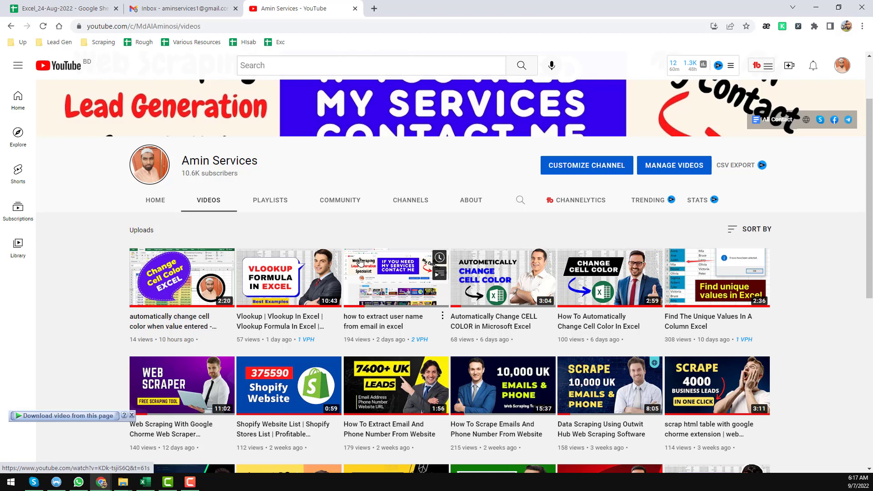
pyautogui.scroll(2, 361, 263)
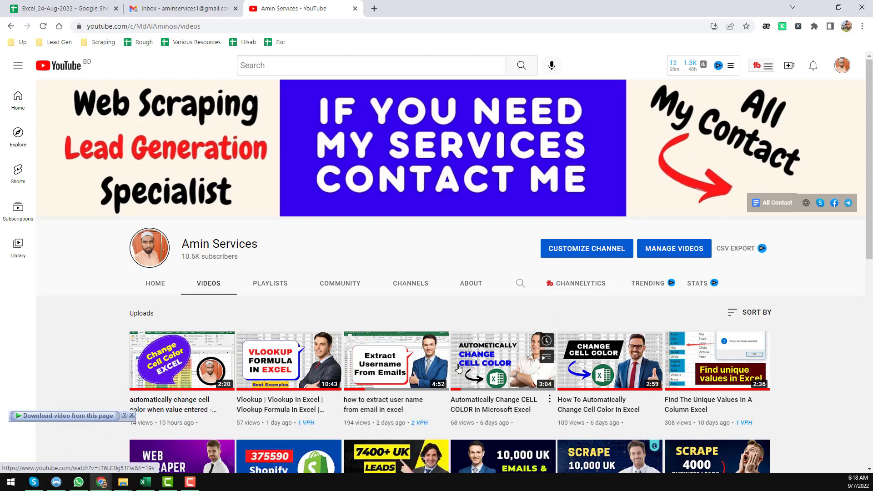
pyautogui.click(145, 484)
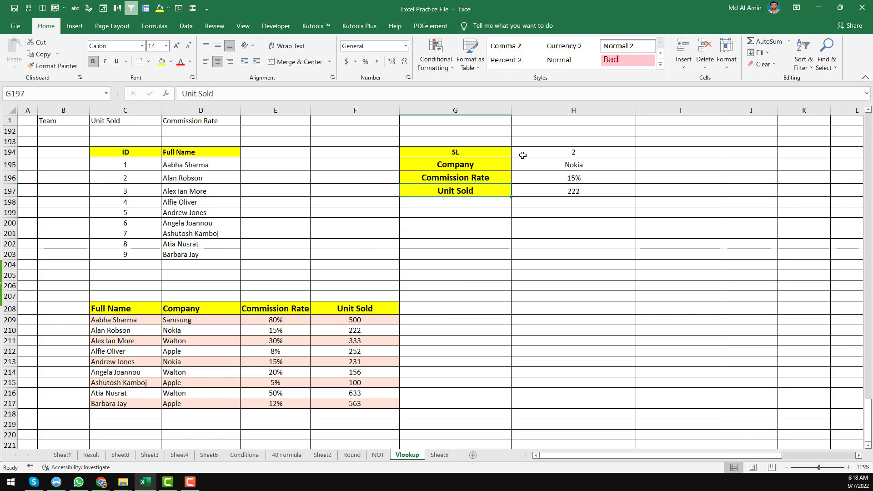
# - Clear the SL value and the lookup results in cells H193:H200
pyautogui.moveTo(607, 138); pyautogui.dragTo(628, 225)
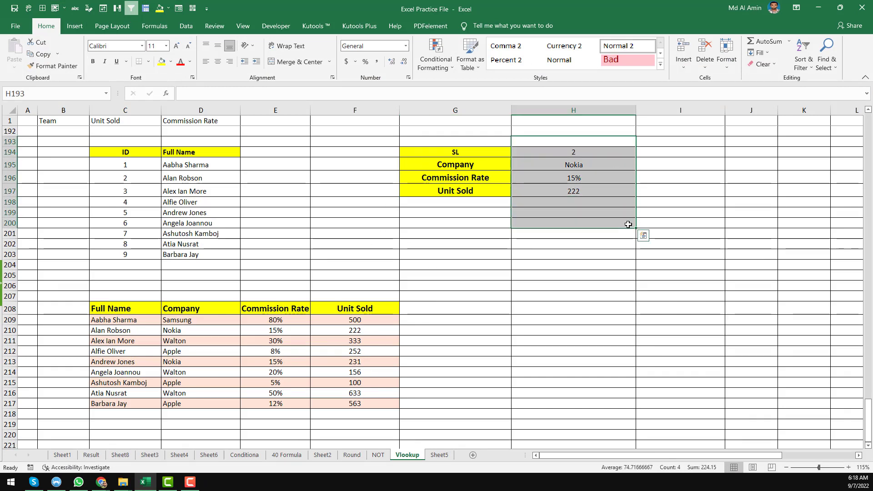
pyautogui.press('Delete')
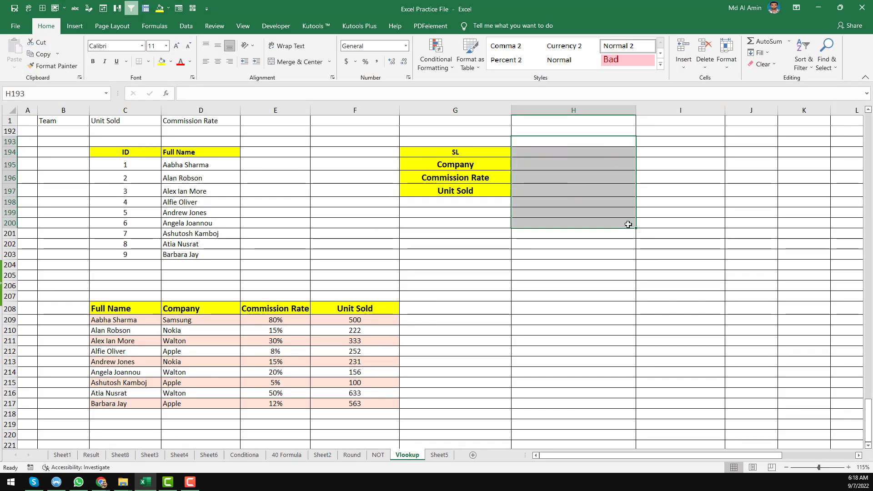
pyautogui.click(563, 155)
# - Replace the SL label in G194 with ID to match the header of the names table
pyautogui.click(127, 154)
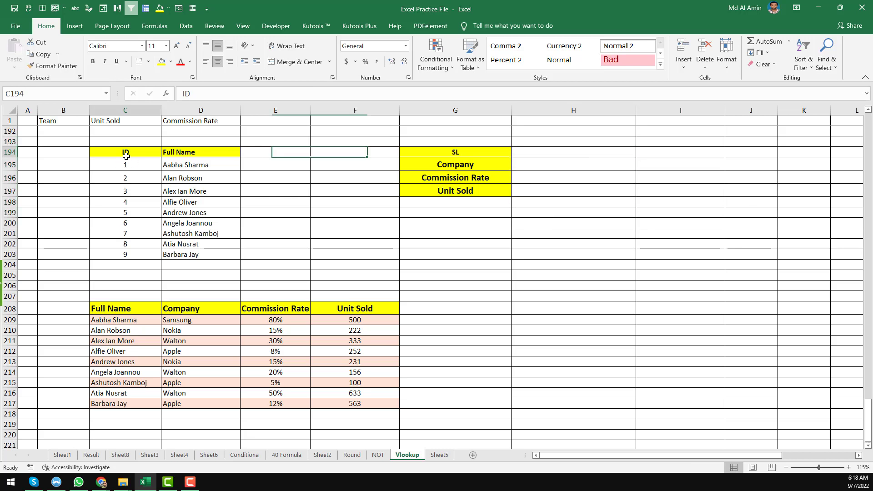
pyautogui.click(466, 152)
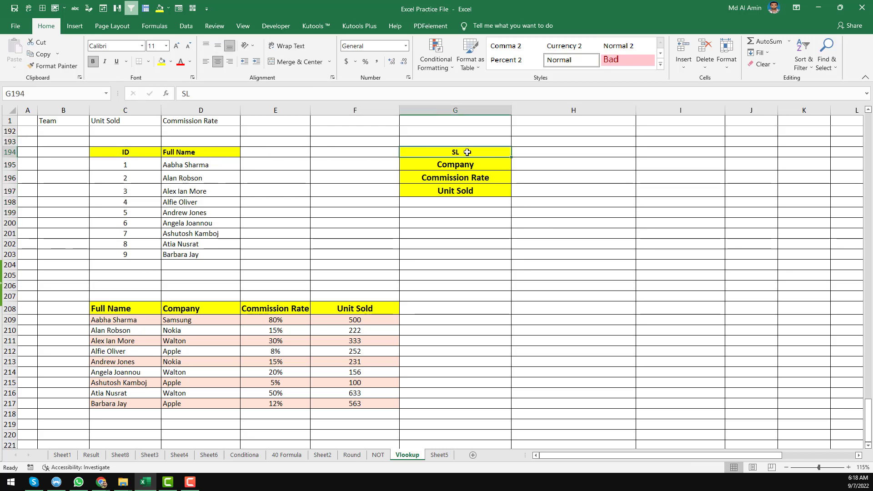
pyautogui.write('ID')
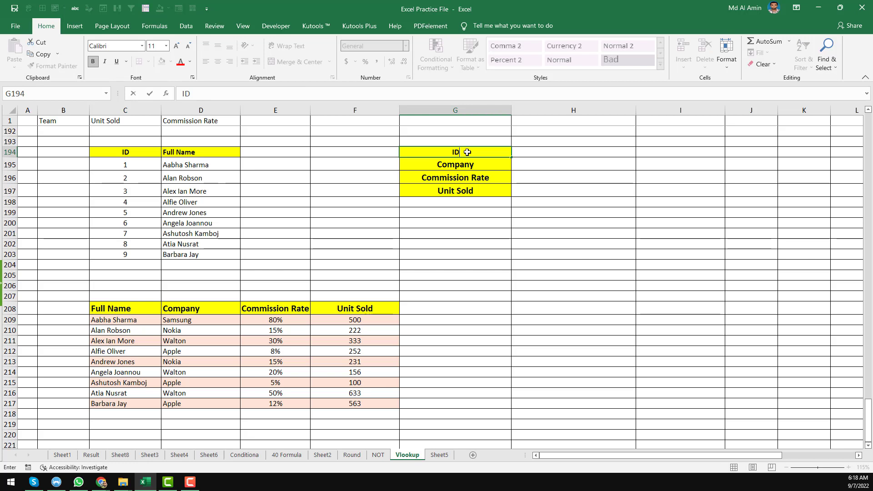
pyautogui.press('Return')
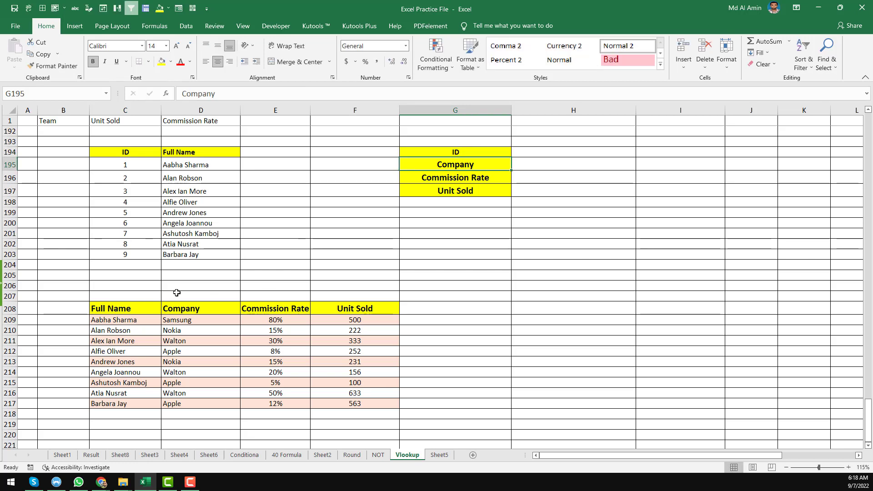
# - Compare the Company, Commission Rate and Unit Sold headers in row 208 with the lookup labels in G194:G197
pyautogui.click(210, 308)
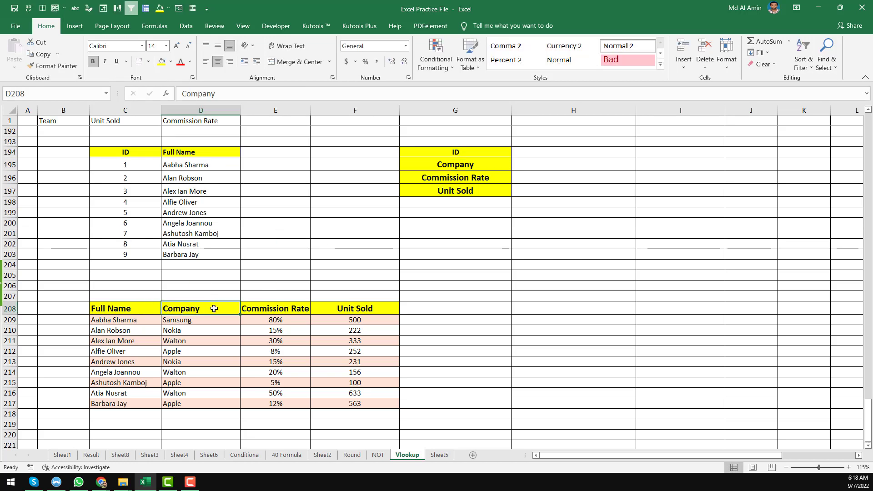
pyautogui.moveTo(213, 309); pyautogui.dragTo(354, 308)
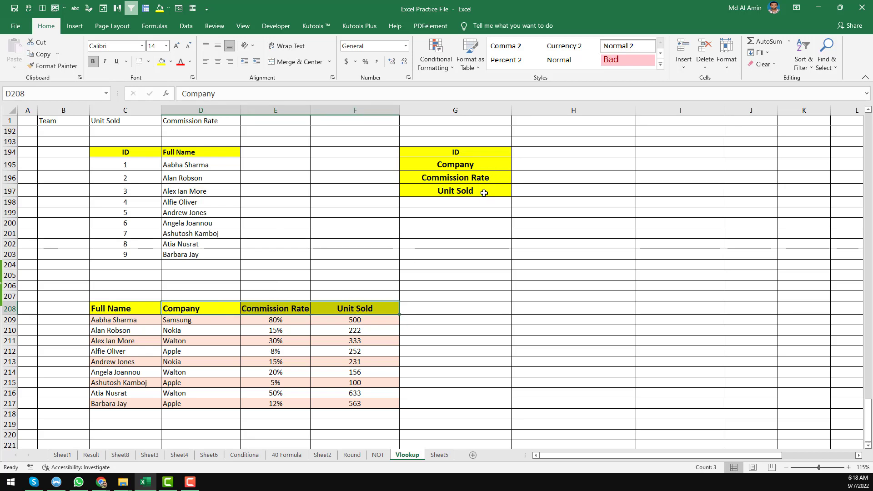
pyautogui.click(484, 193)
pyautogui.scroll(3, 484, 193)
pyautogui.scroll(-2, 487, 235)
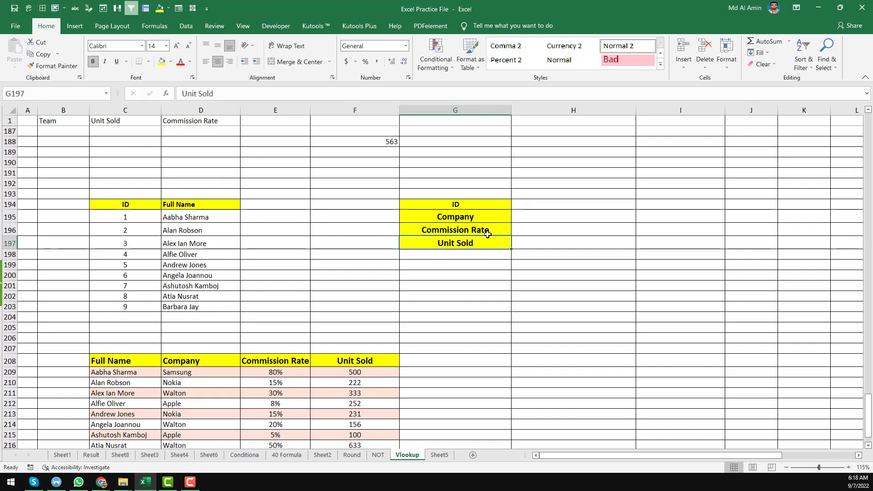
pyautogui.scroll(-2, 488, 234)
pyautogui.click(488, 154)
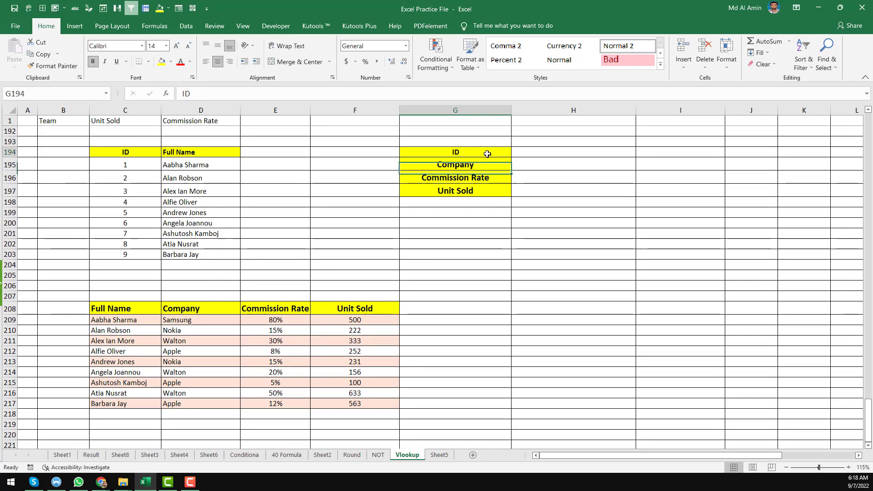
# - Apply list data validation to cell H194 with the ID numbers in =$C$195:$C$203 as its source
pyautogui.click(556, 153)
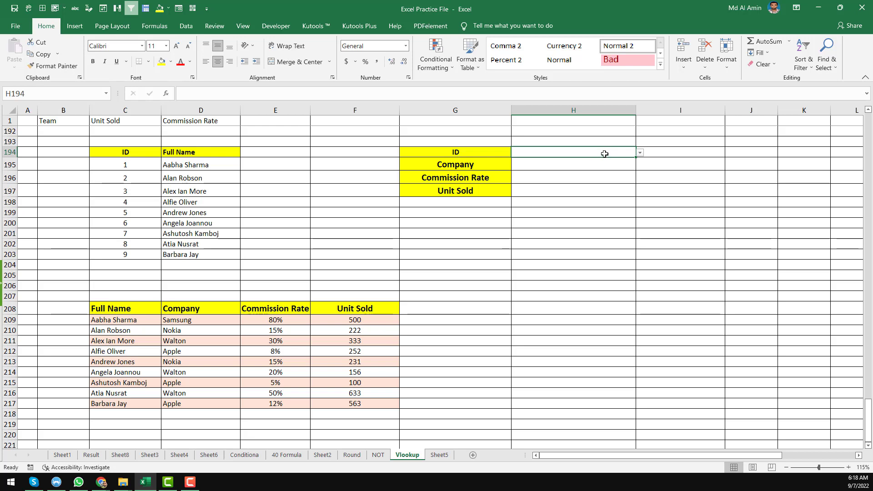
pyautogui.click(186, 26)
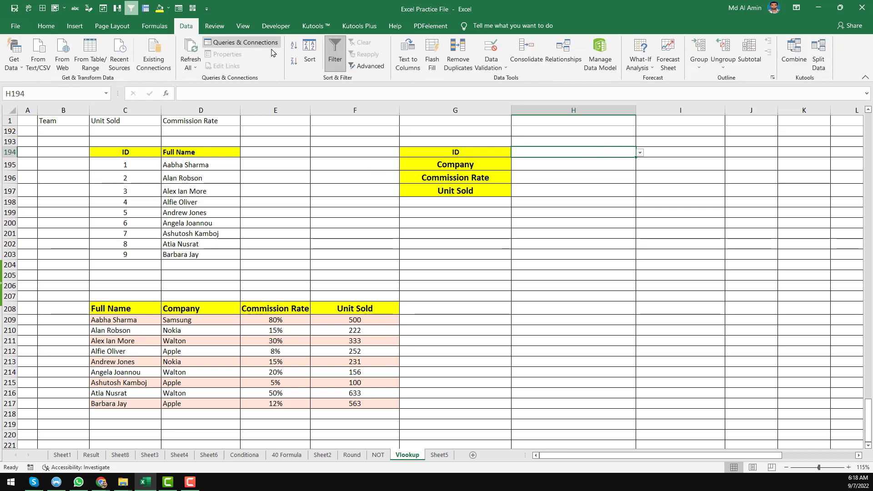
pyautogui.click(502, 69)
pyautogui.click(516, 82)
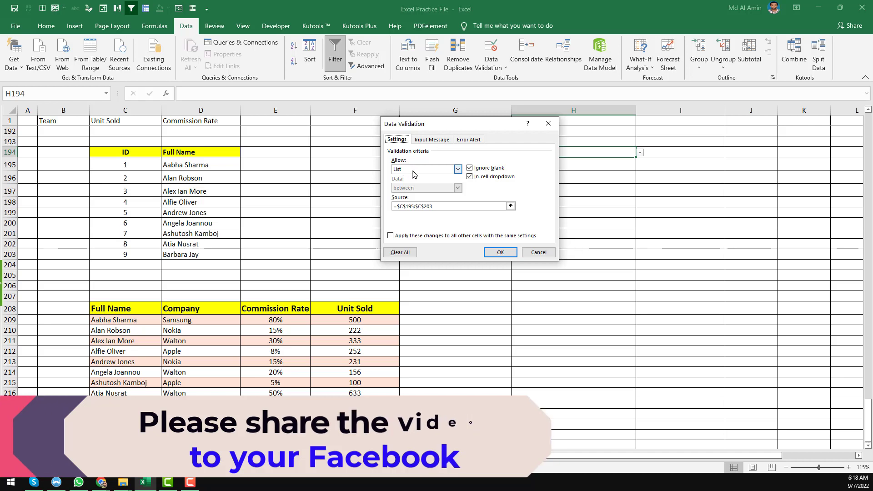
pyautogui.click(457, 170)
pyautogui.click(407, 195)
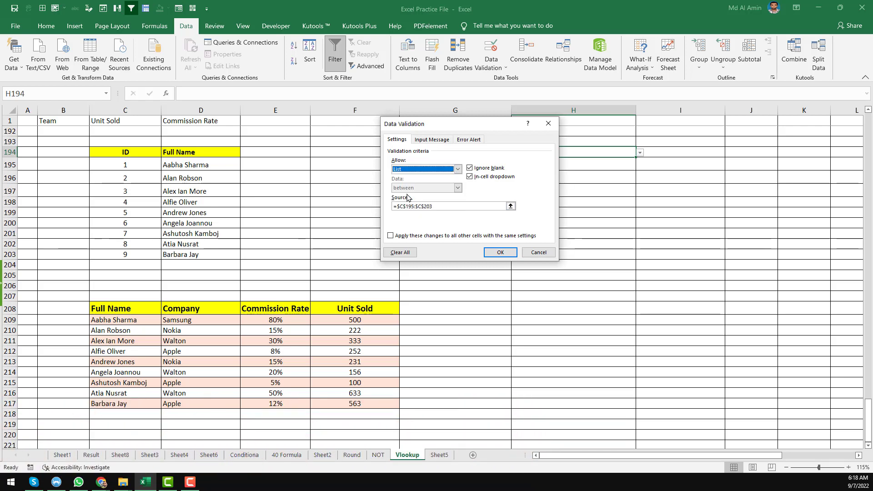
pyautogui.click(511, 206)
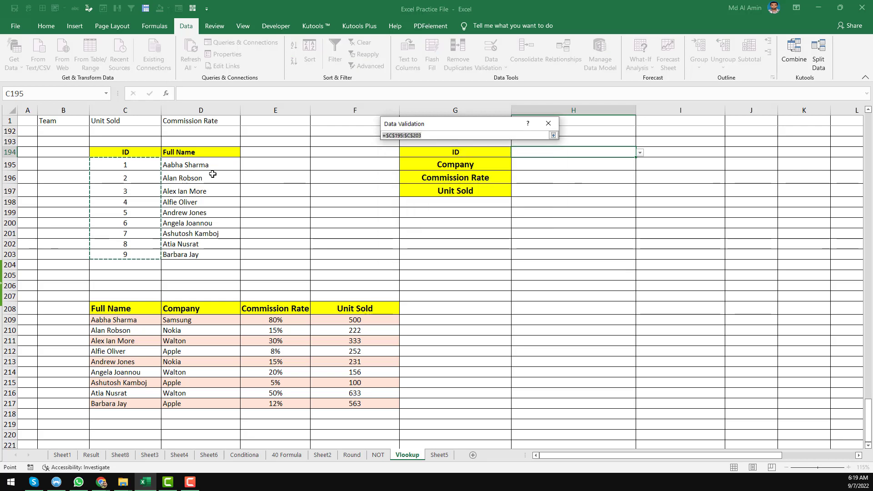
pyautogui.moveTo(148, 168); pyautogui.dragTo(144, 255)
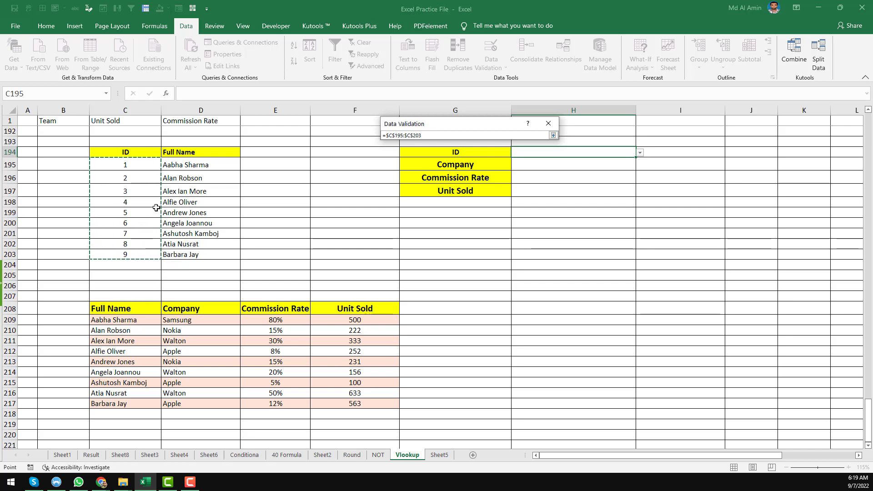
pyautogui.click(553, 136)
pyautogui.click(512, 252)
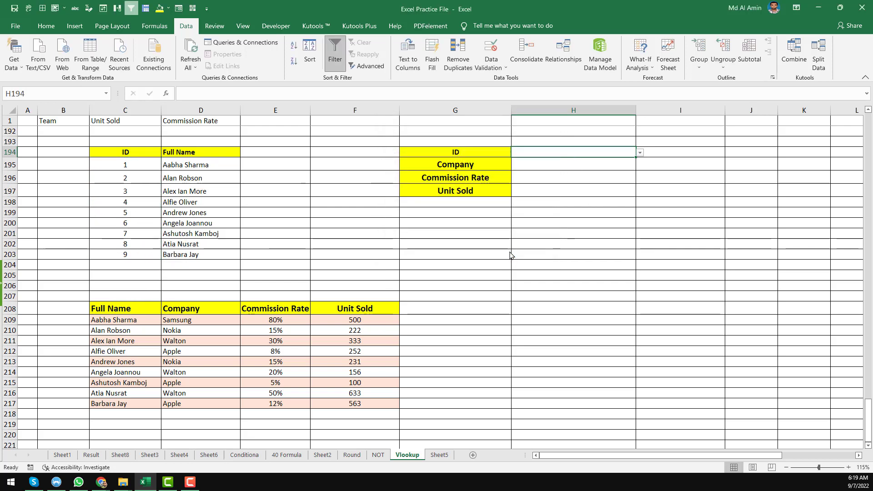
# - Try the ID drop-down list in cell H194 and set the ID to 2
pyautogui.click(641, 152)
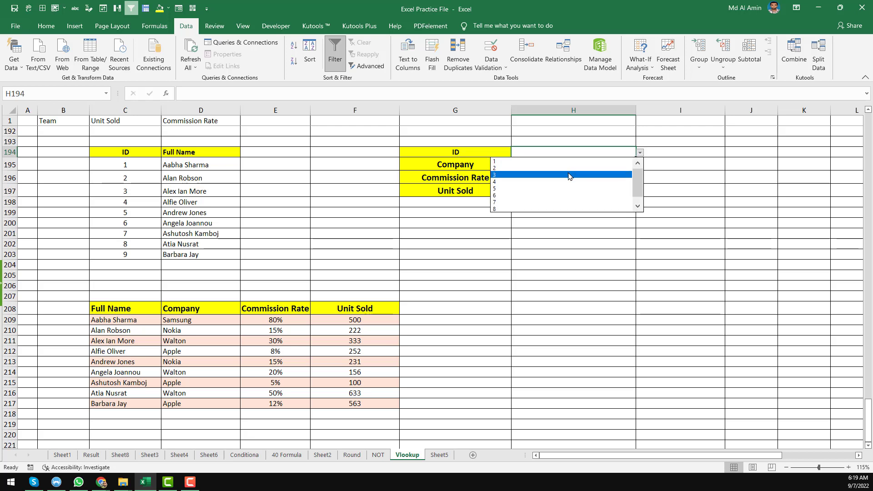
pyautogui.scroll(-1, 576, 180)
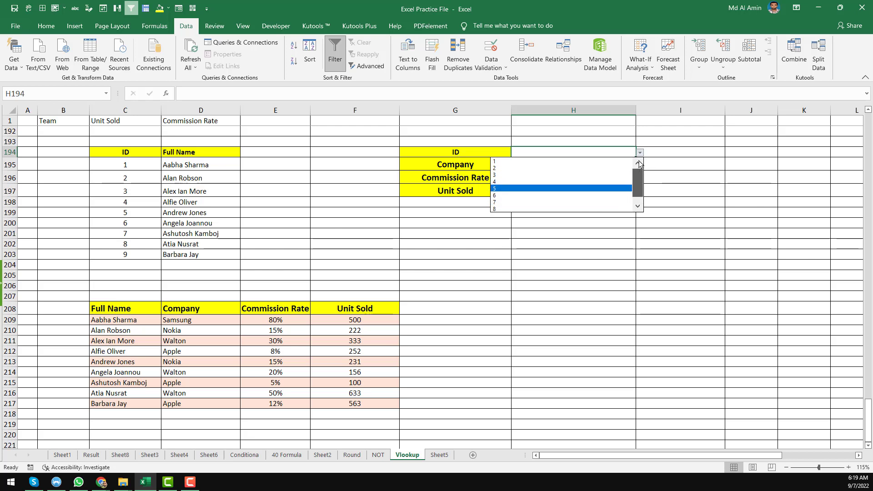
pyautogui.scroll(1, 512, 164)
pyautogui.click(510, 162)
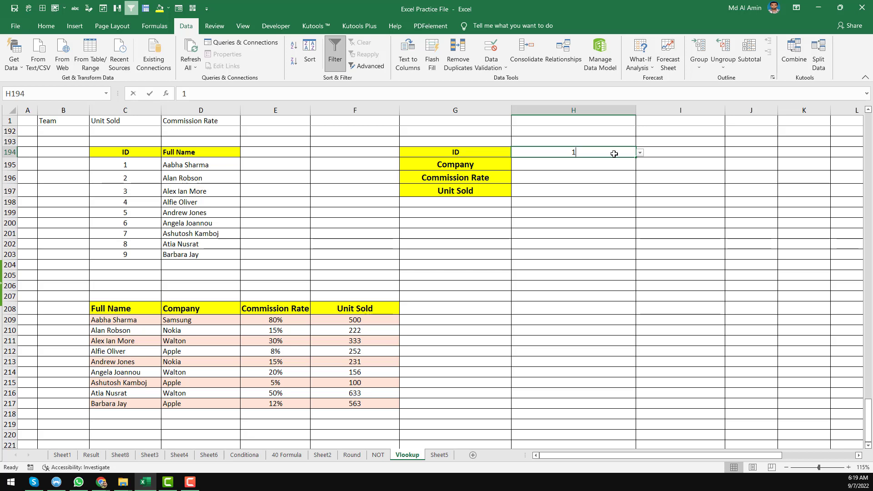
pyautogui.press('BackSpace')
pyautogui.press('Return')
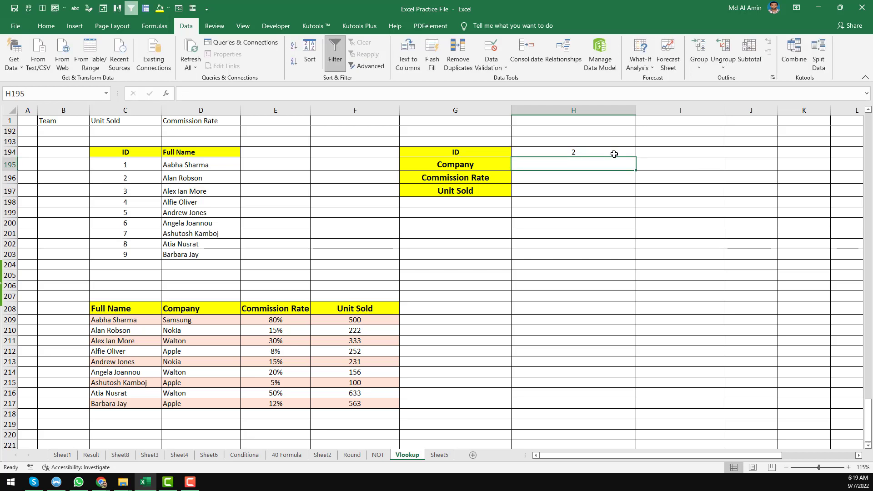
pyautogui.click(641, 152)
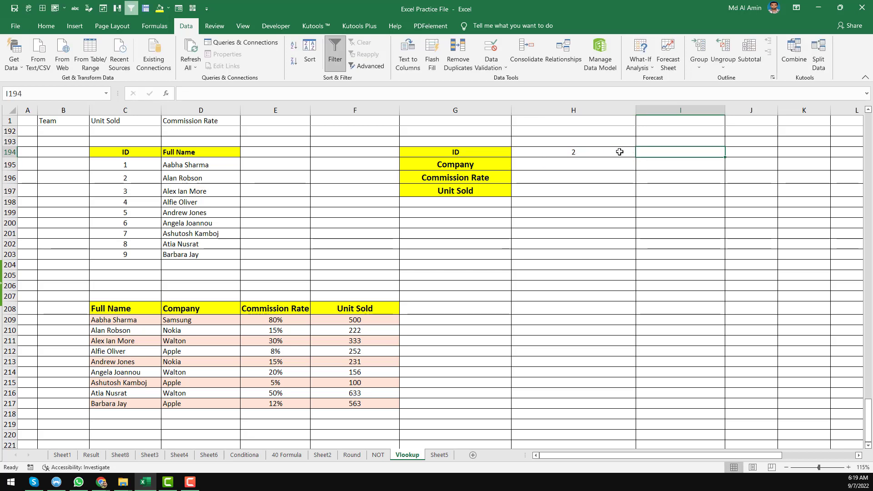
pyautogui.click(616, 151)
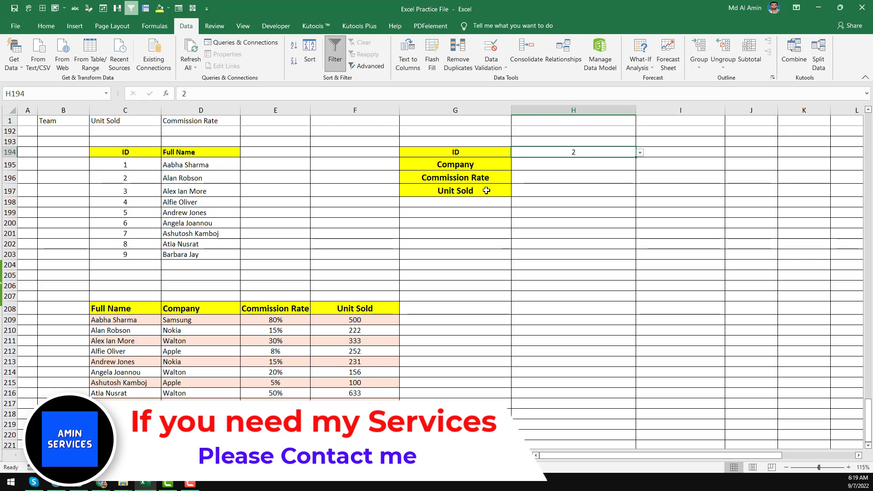
pyautogui.click(592, 166)
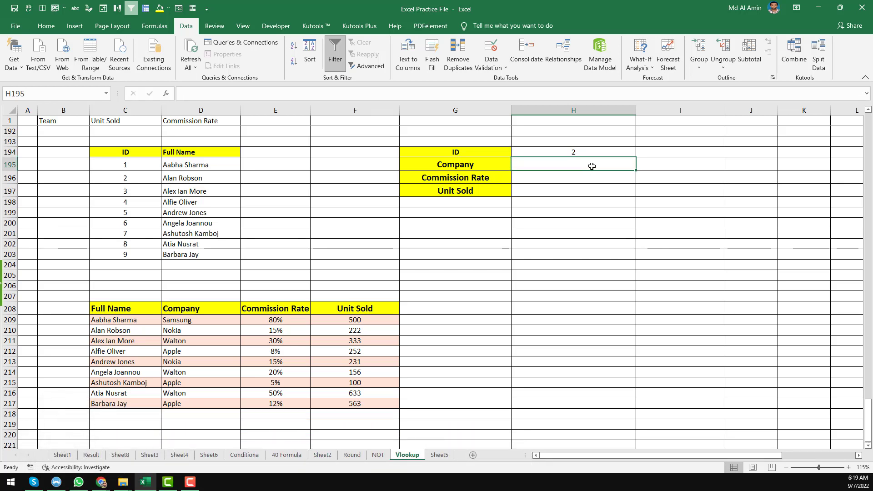
pyautogui.click(547, 153)
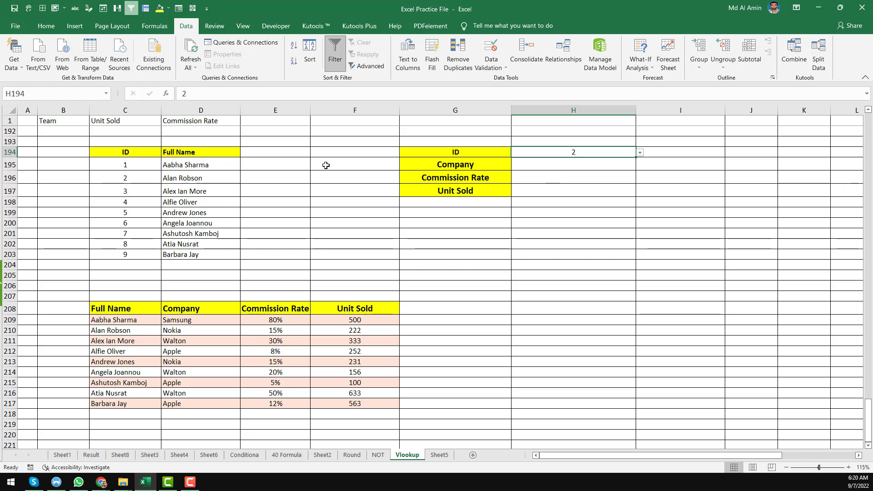
# - Name the ID and Full Name table in C194:D203 data_1
pyautogui.click(212, 175)
pyautogui.click(140, 155)
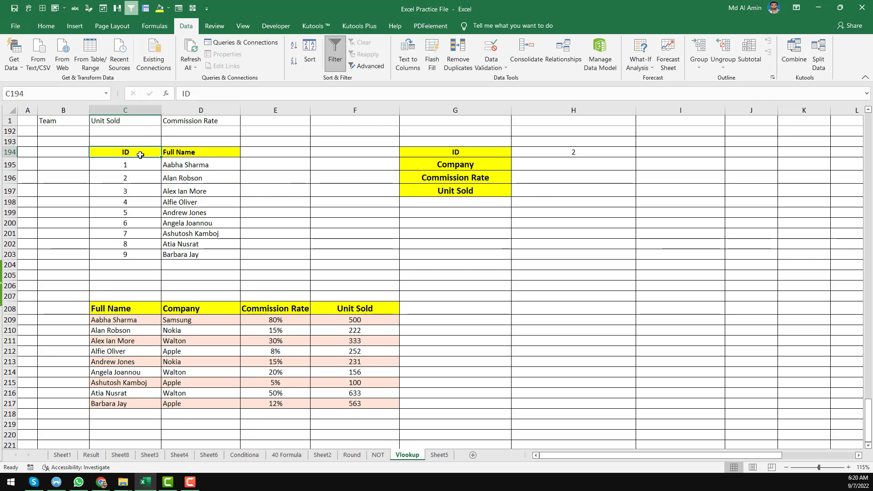
pyautogui.moveTo(140, 155); pyautogui.dragTo(199, 253)
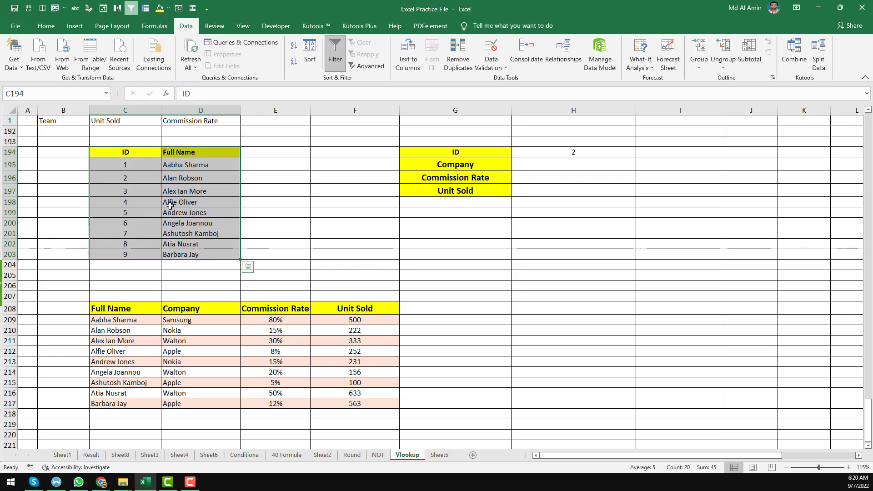
pyautogui.click(146, 153)
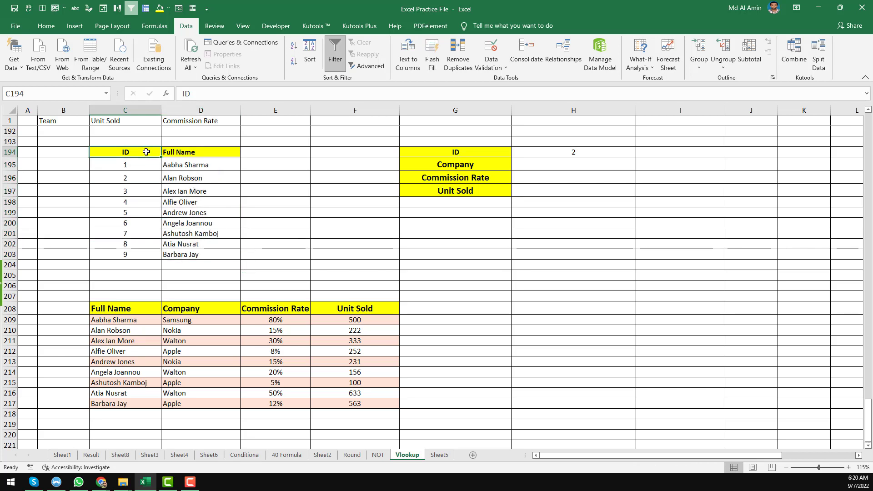
pyautogui.moveTo(147, 155); pyautogui.dragTo(193, 254)
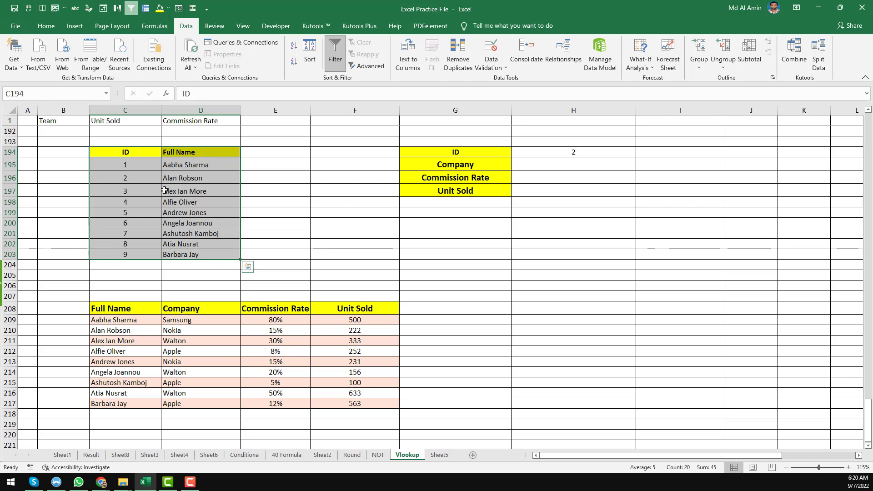
pyautogui.click(58, 92)
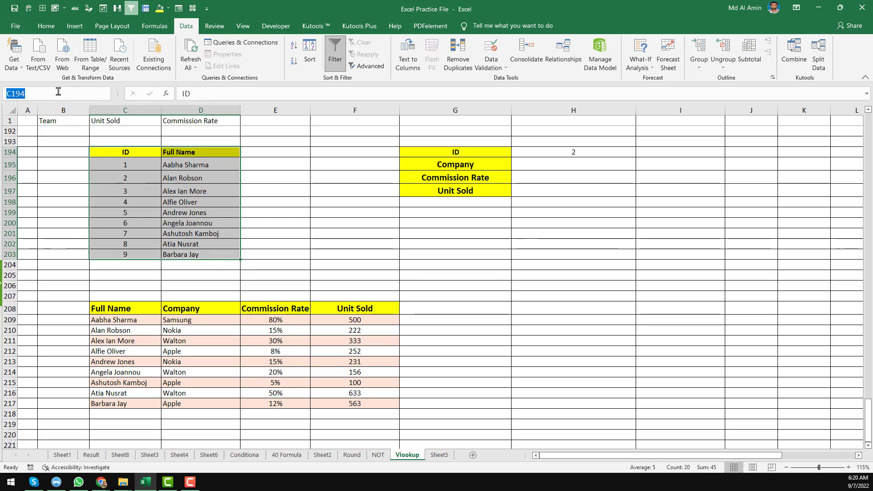
pyautogui.press('BackSpace')
pyautogui.write('da')
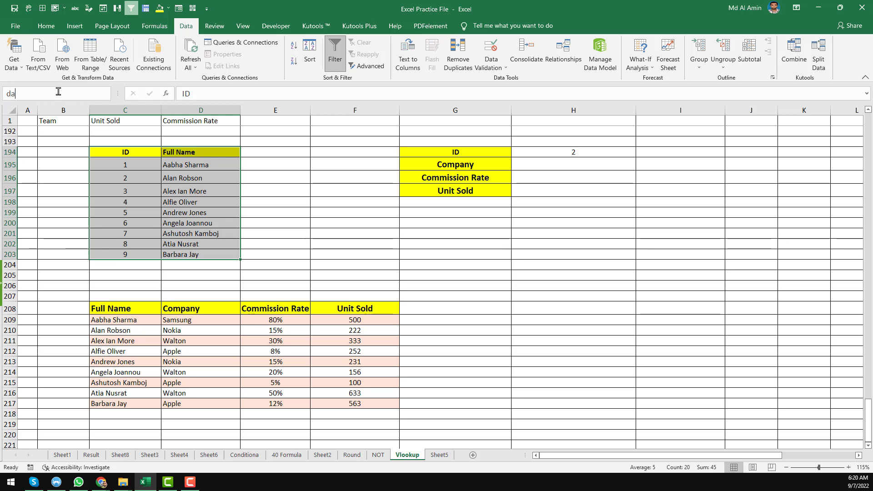
pyautogui.write('ta_1')
pyautogui.press('Return')
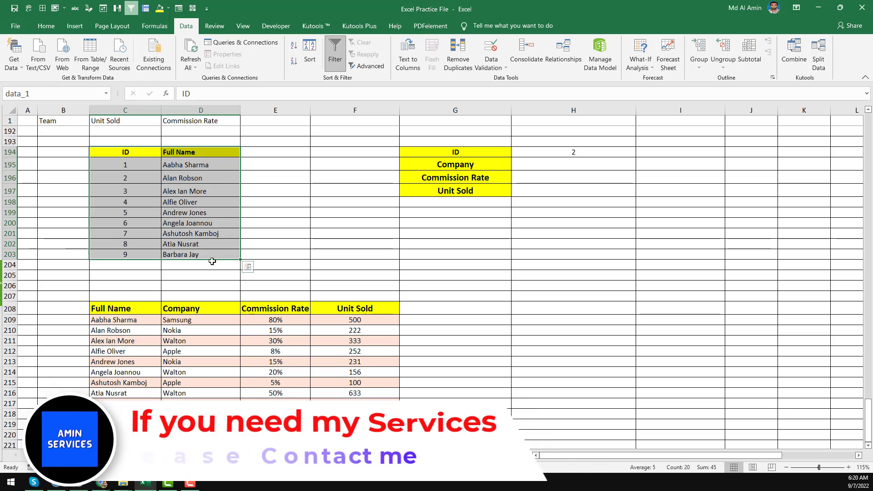
# - Name the Full Name, Company, Commission Rate and Unit Sold table in C208:F217 data_3
pyautogui.moveTo(129, 310); pyautogui.dragTo(344, 403)
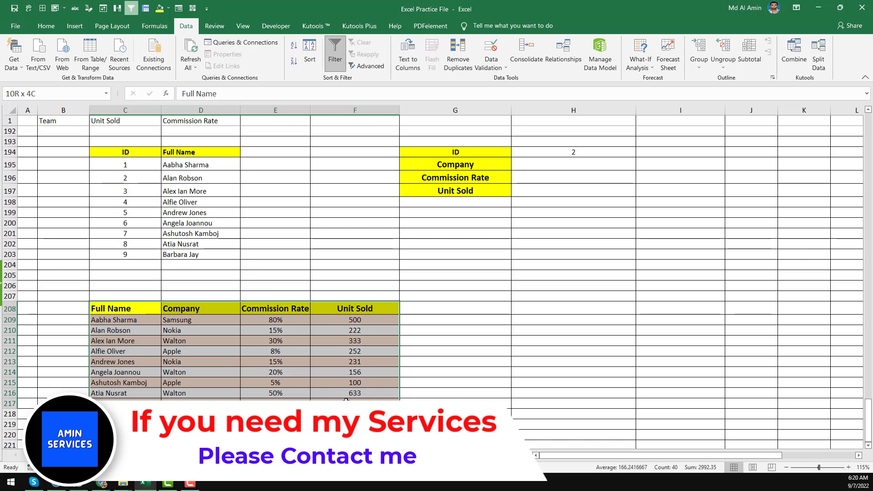
pyautogui.click(46, 95)
pyautogui.write('data')
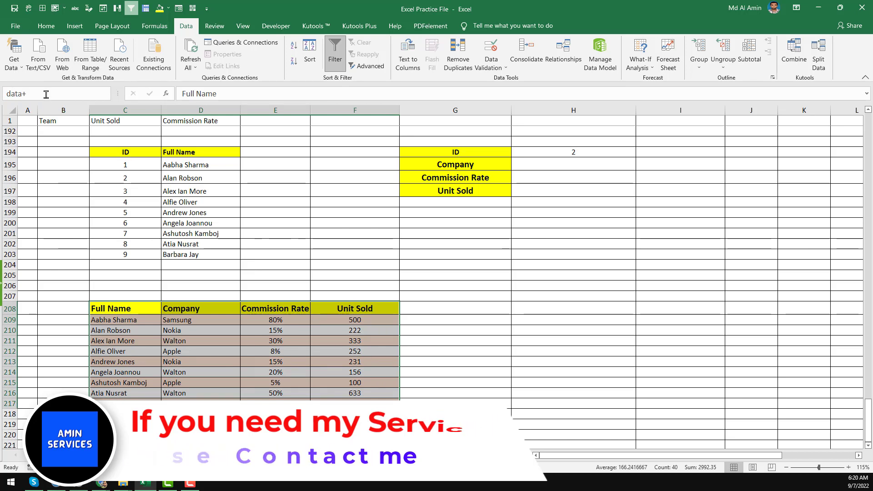
pyautogui.write('_3')
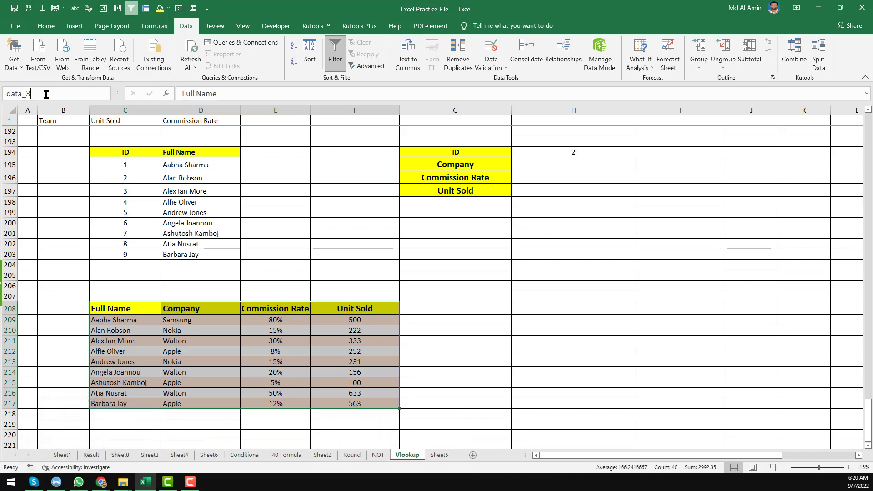
pyautogui.press('Return')
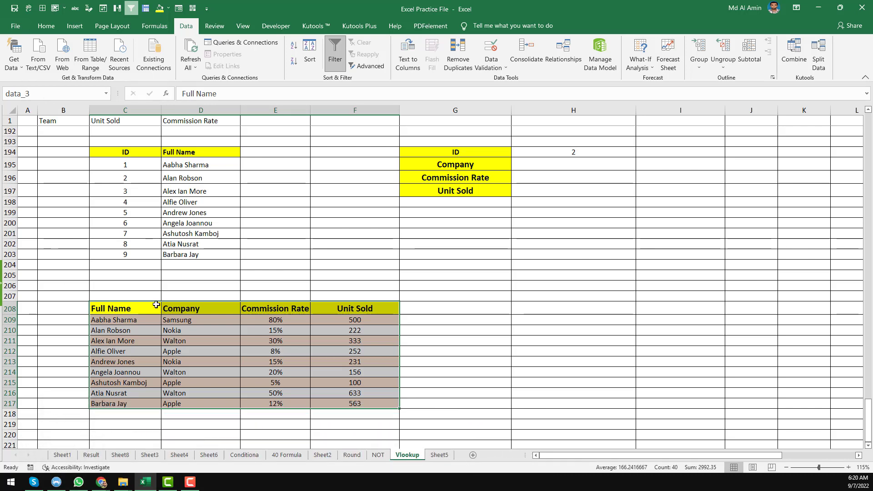
pyautogui.click(231, 329)
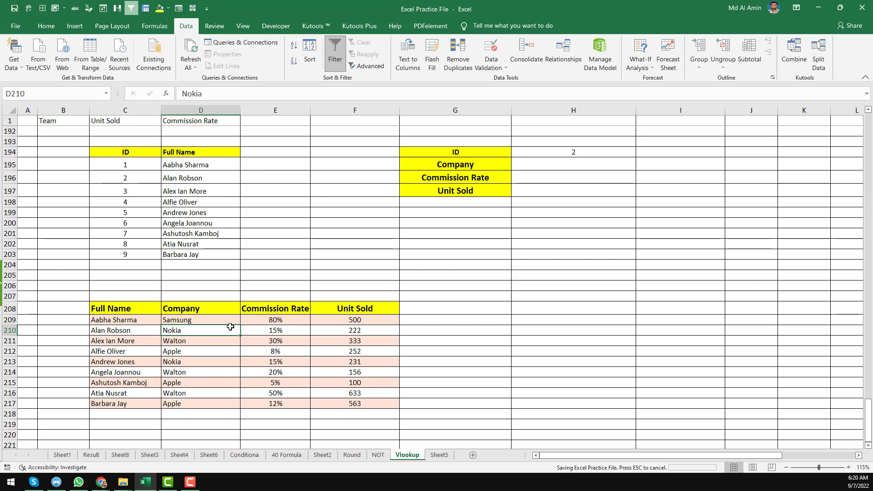
# - Enter =VLOOKUP($H$194,data_1,2,0) in cell H195 to look up the full name for the selected ID
pyautogui.click(584, 164)
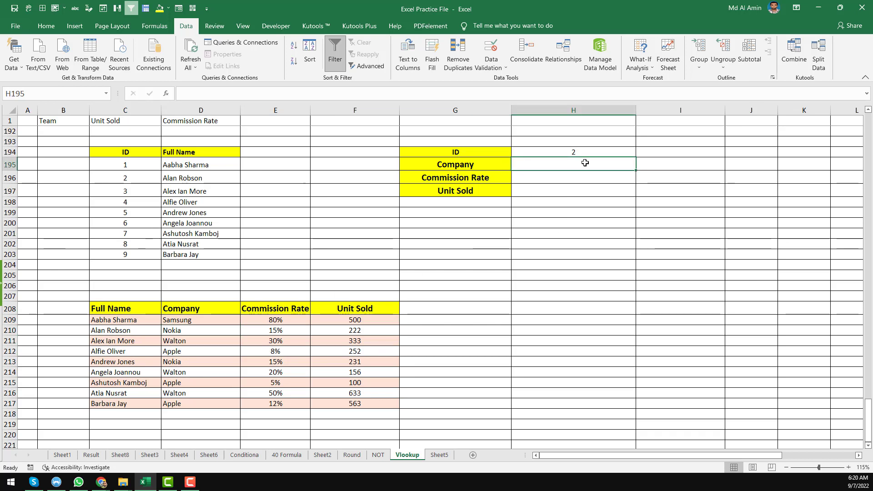
pyautogui.write('=Vll')
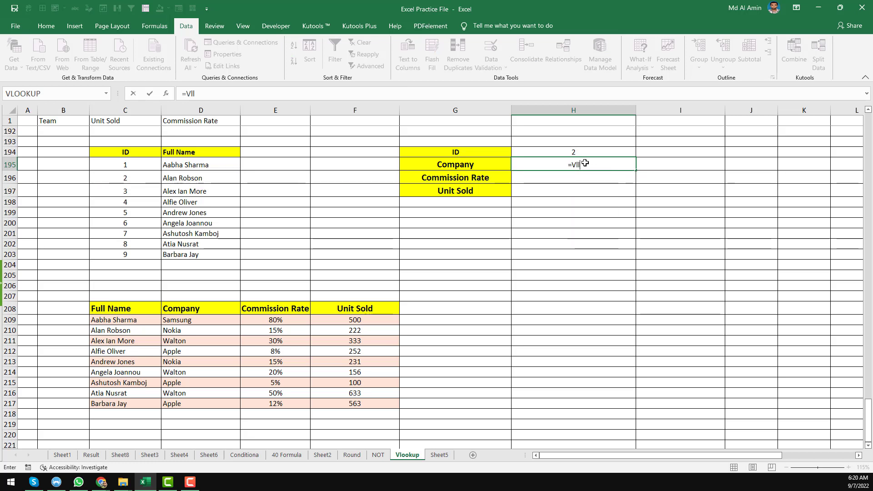
pyautogui.press('BackSpace')
pyautogui.press('Tab')
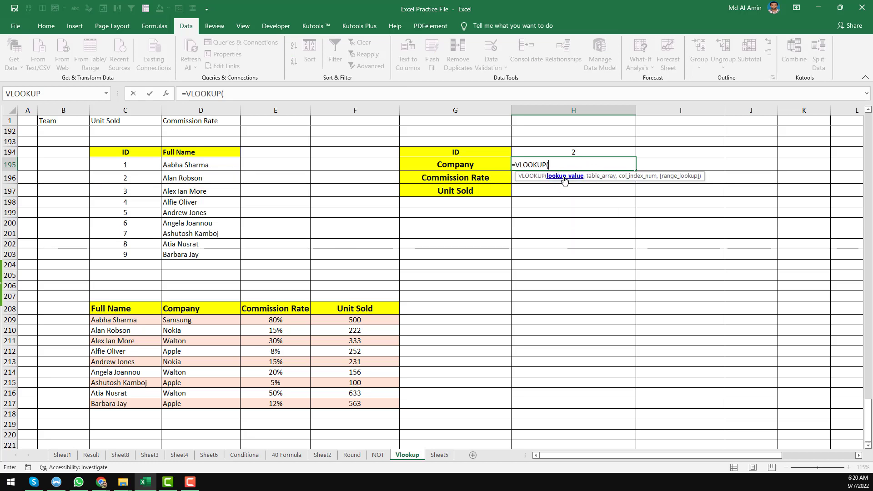
pyautogui.click(586, 153)
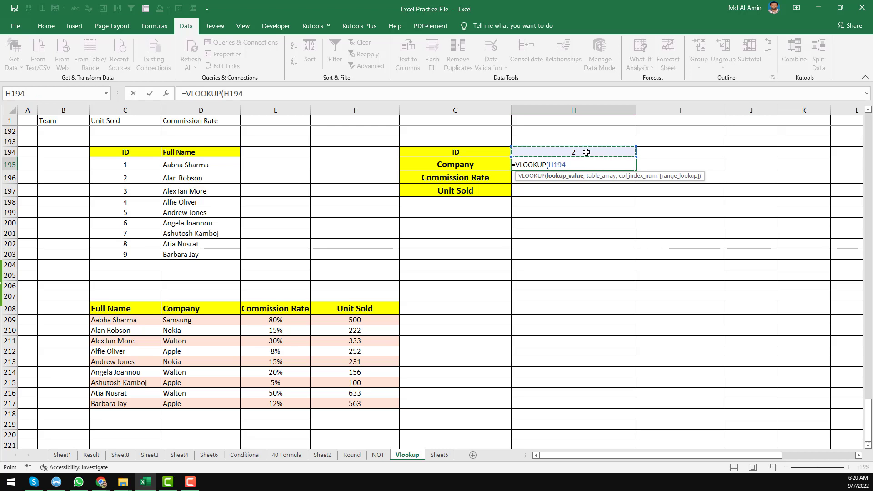
pyautogui.press('F4')
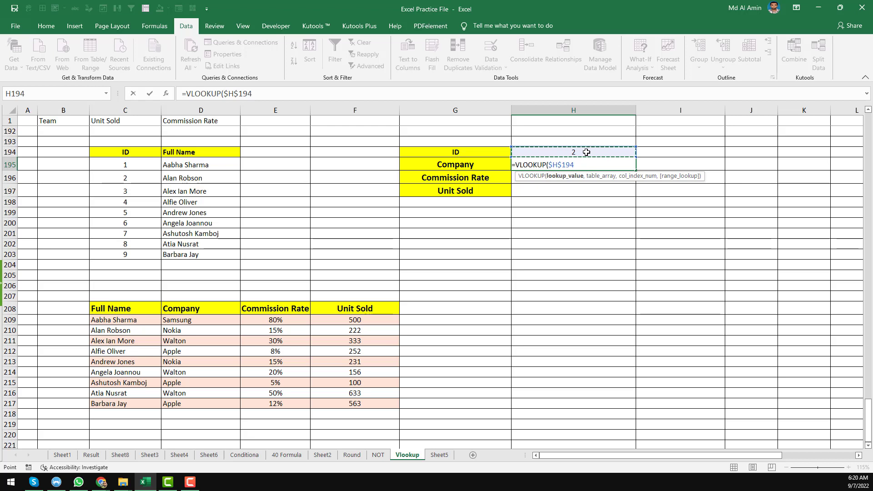
pyautogui.write(',')
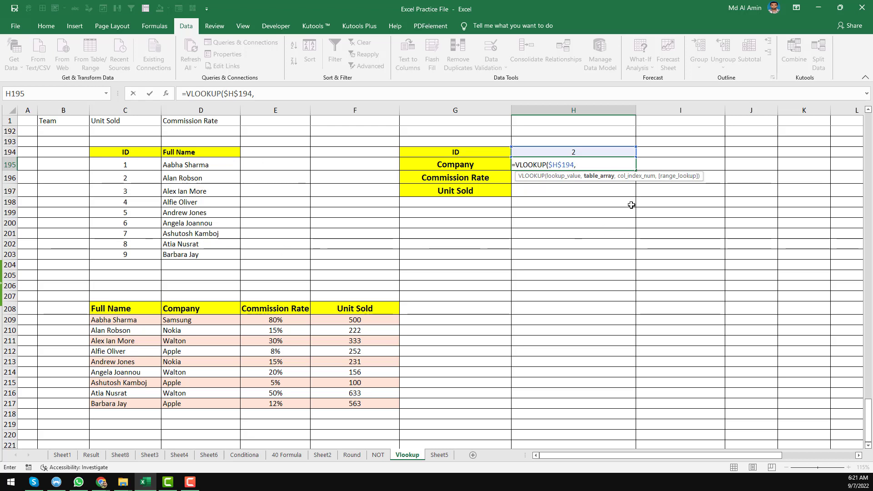
pyautogui.write('data')
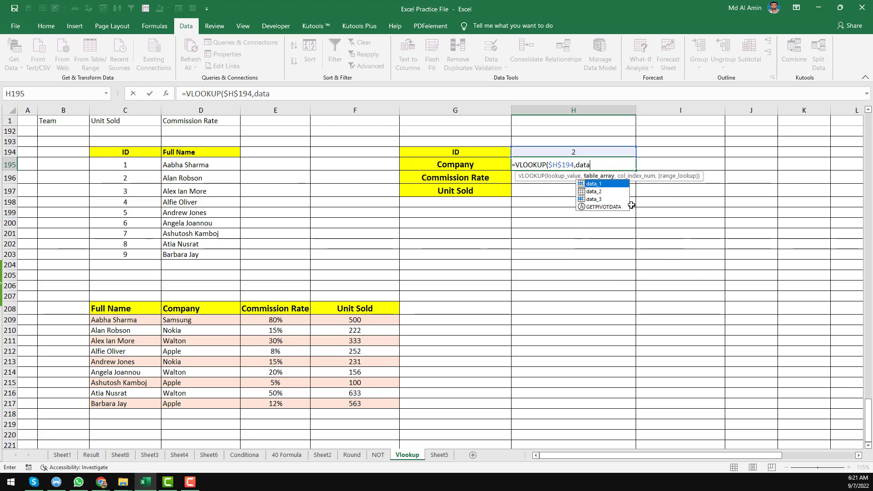
pyautogui.doubleClick(599, 184)
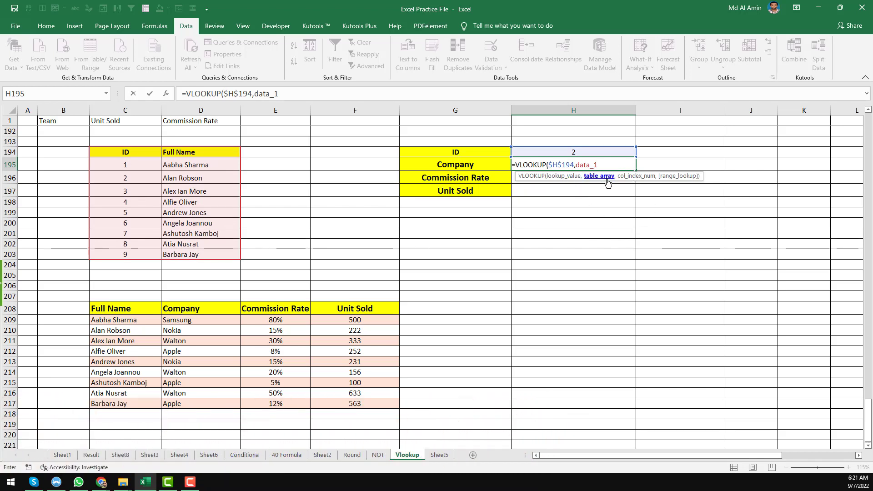
pyautogui.write(',')
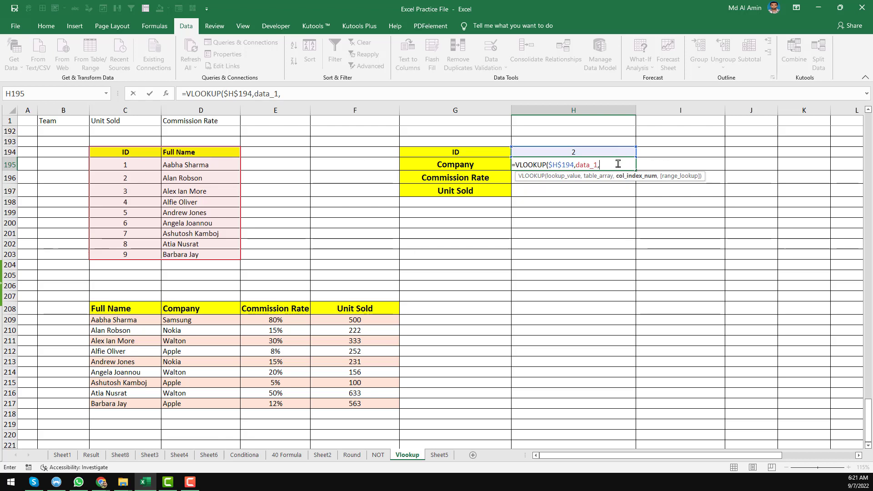
pyautogui.write('2')
pyautogui.write(',')
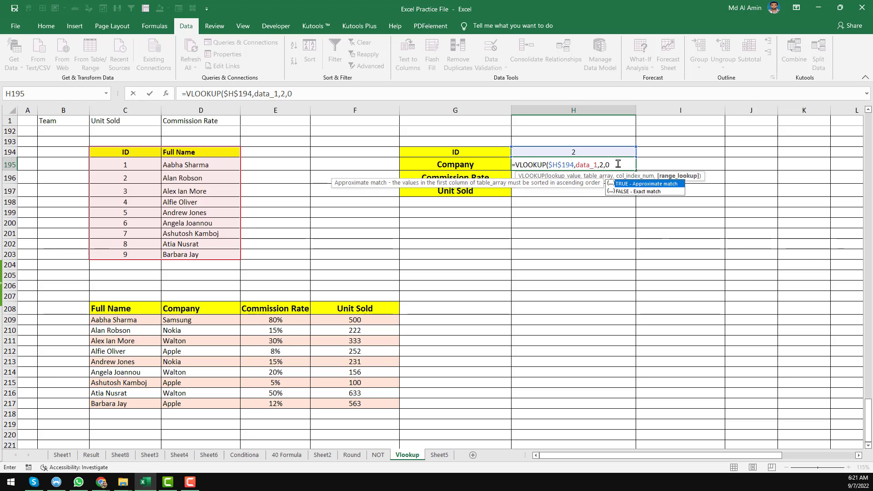
pyautogui.write('0)')
pyautogui.press('Return')
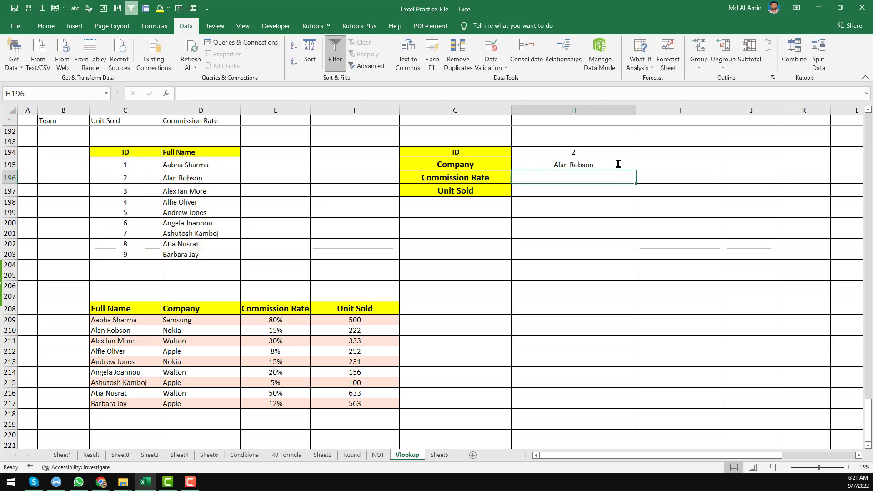
# - Test the full-name lookup in H195 against the ID table, setting the ID in H194 to 1
pyautogui.click(617, 165)
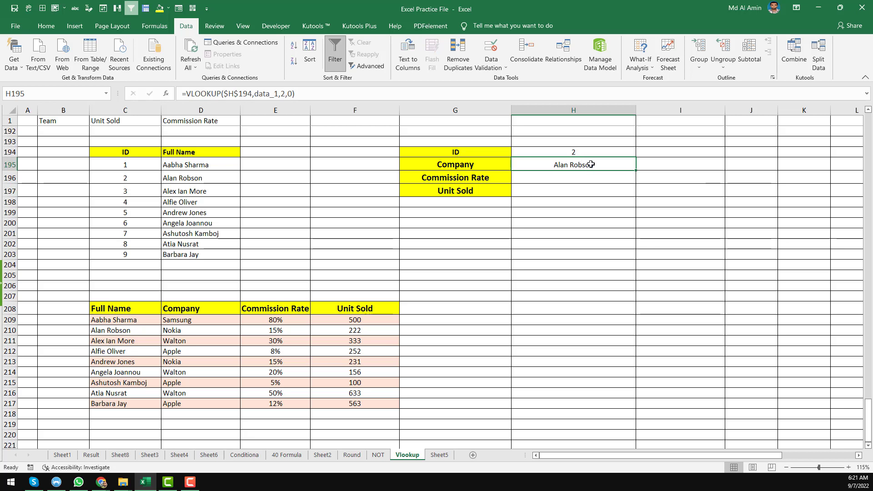
pyautogui.click(207, 178)
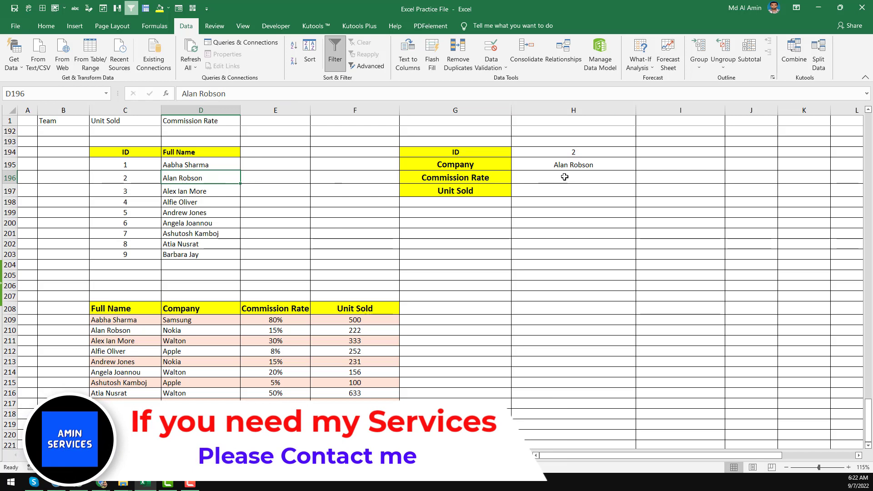
pyautogui.click(603, 166)
pyautogui.click(630, 153)
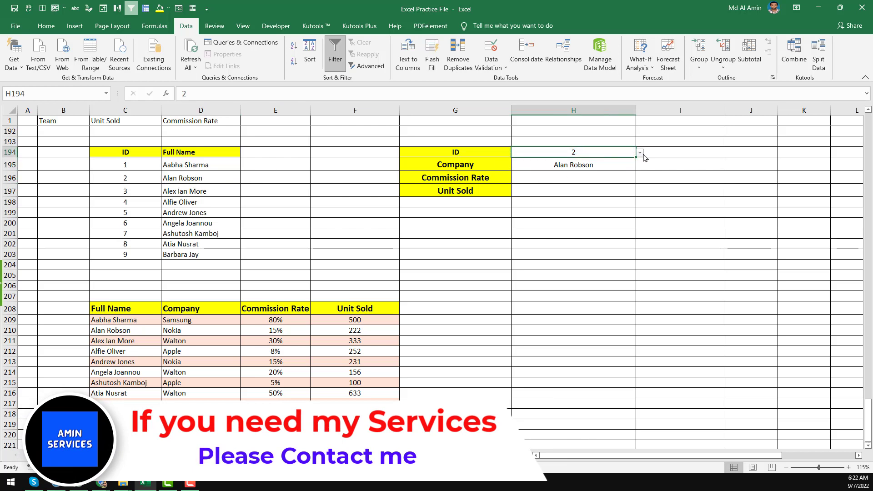
pyautogui.click(640, 153)
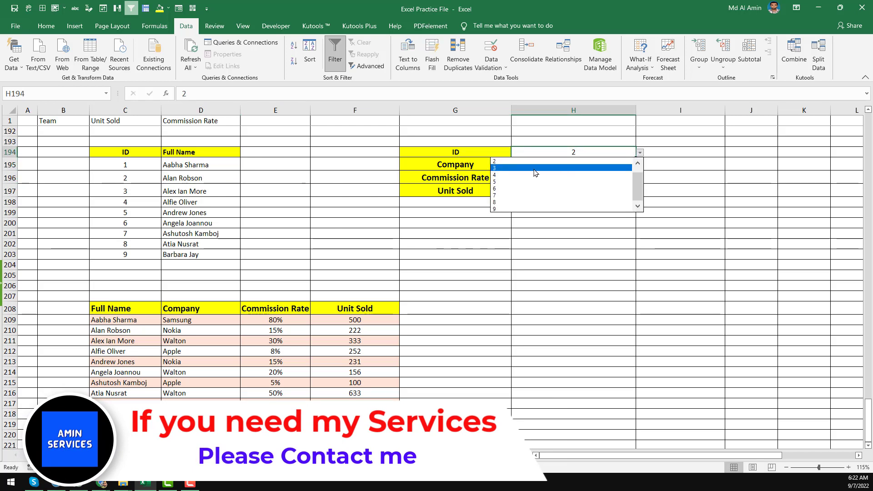
pyautogui.scroll(1, 624, 163)
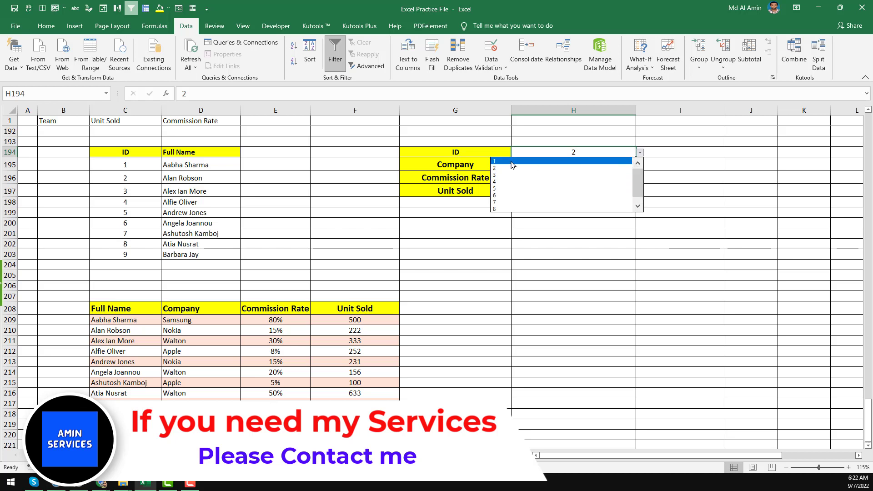
pyautogui.click(624, 162)
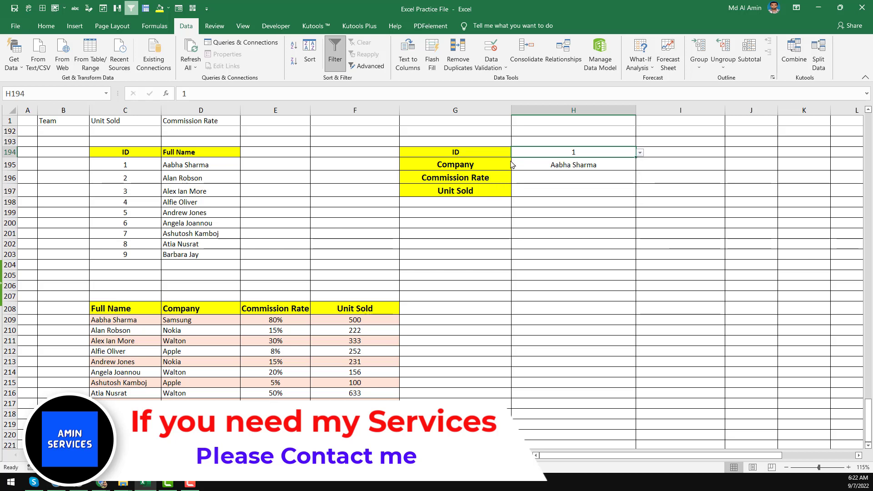
pyautogui.click(605, 165)
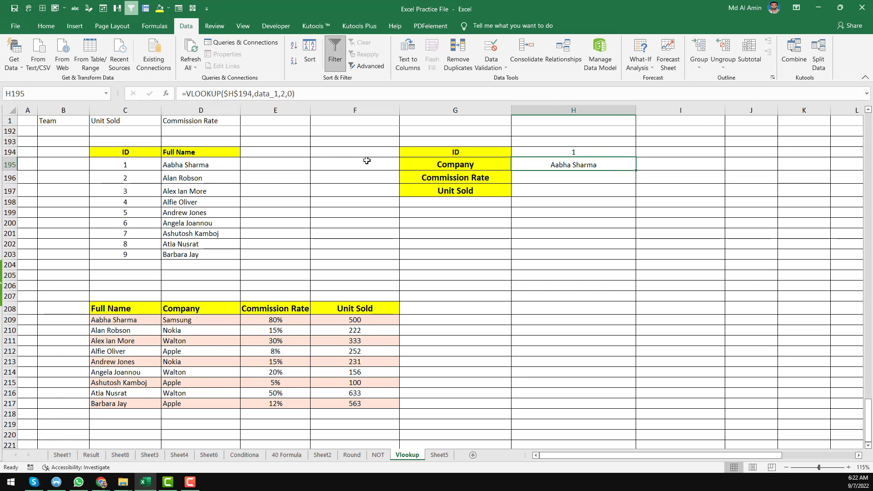
# - Set the ID in H194 to 3 to test the full-name lookup with another entry
pyautogui.click(221, 189)
pyautogui.click(628, 154)
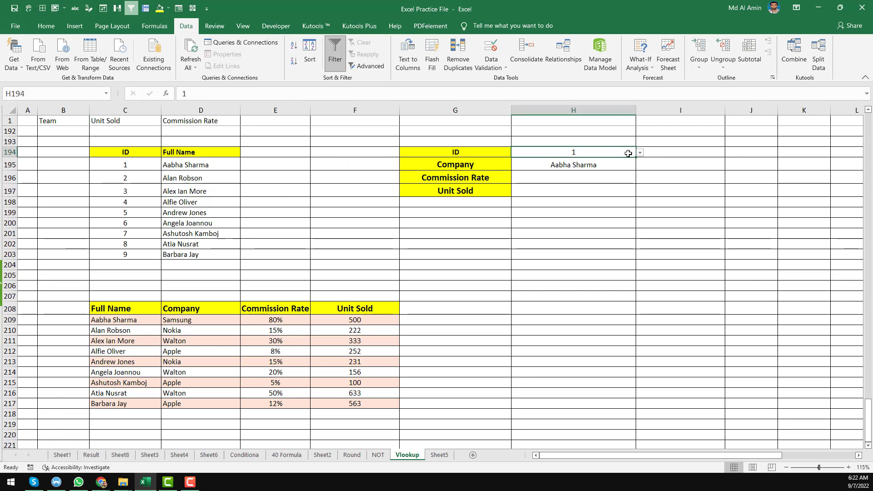
pyautogui.write('3')
pyautogui.press('Return')
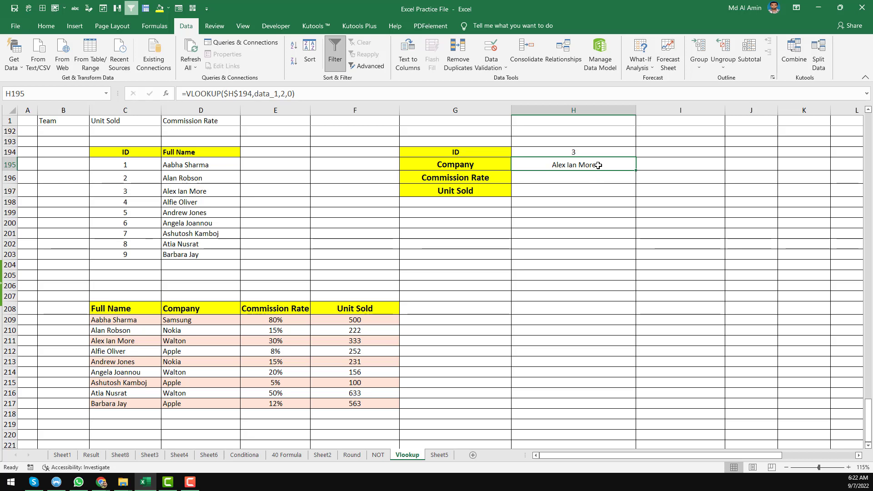
pyautogui.click(586, 177)
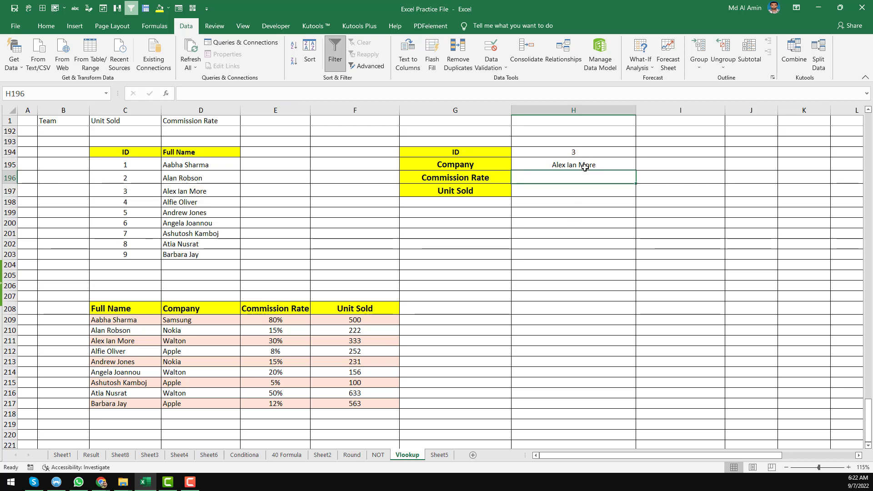
# - Wrap the formula in H195 in an outer VLOOKUP, using the existing VLOOKUP($H$194,data_1,2,0) as its lookup value
pyautogui.click(586, 166)
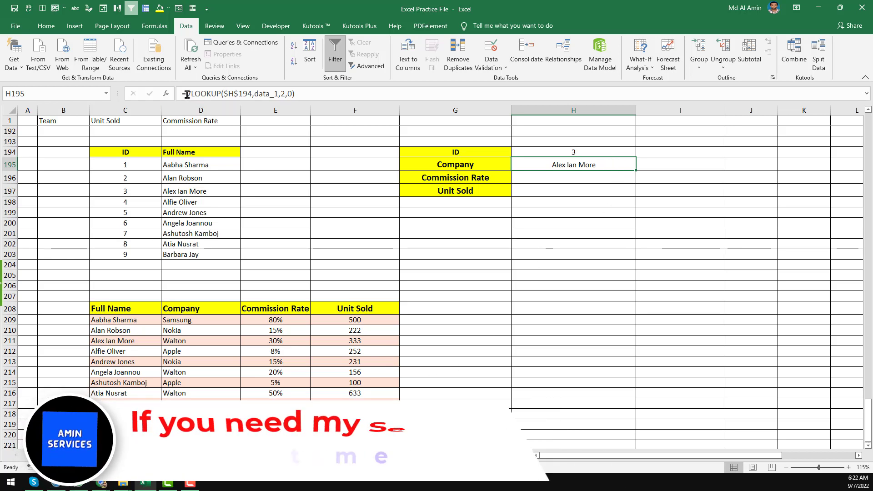
pyautogui.press('F2')
pyautogui.write('Vl')
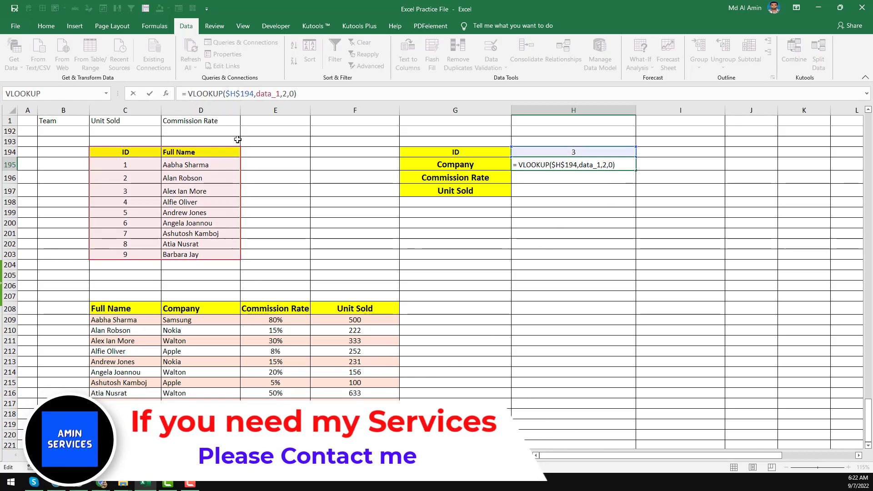
pyautogui.press('Tab')
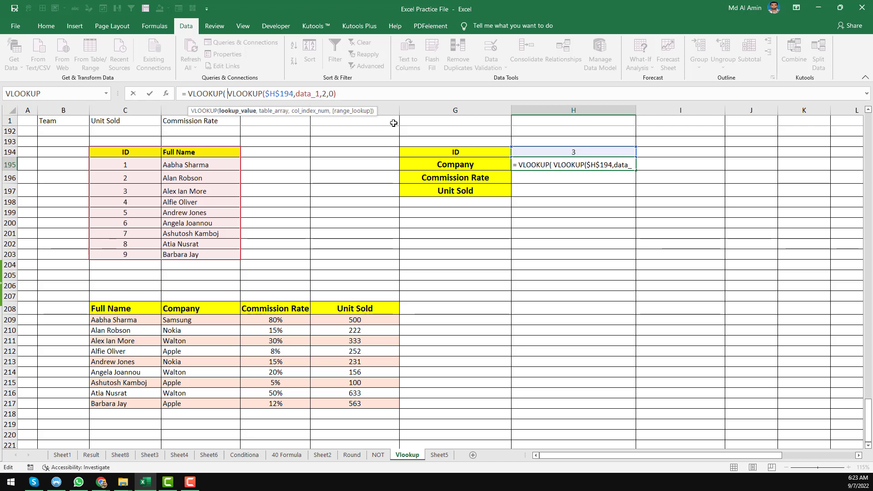
pyautogui.click(246, 112)
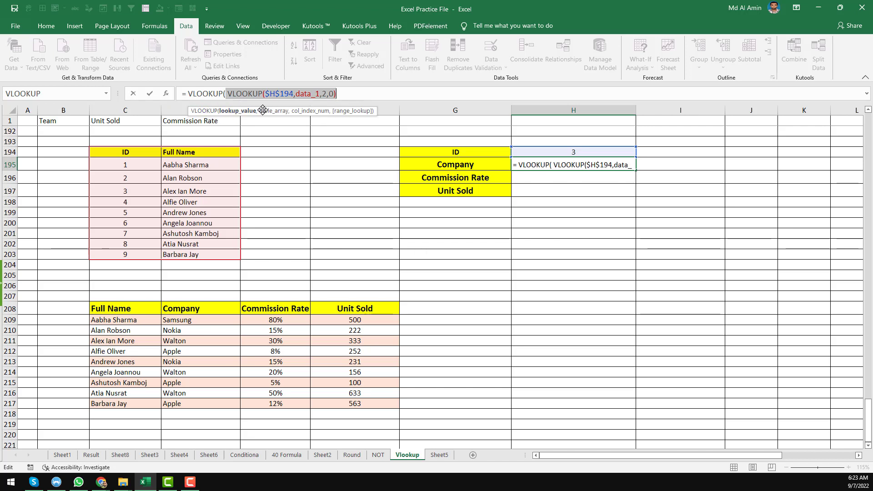
pyautogui.click(359, 95)
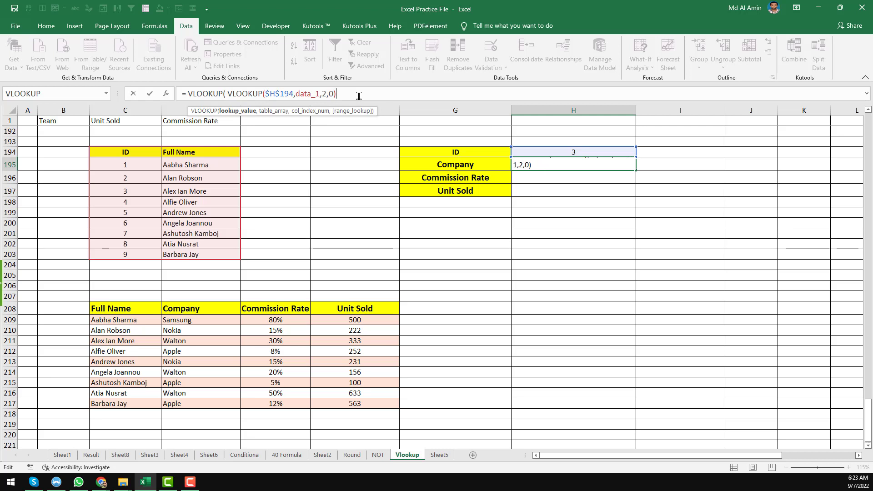
# - Complete the outer VLOOKUP in H195 with table array data_3, column index 2 and FALSE for an exact match
pyautogui.write(',')
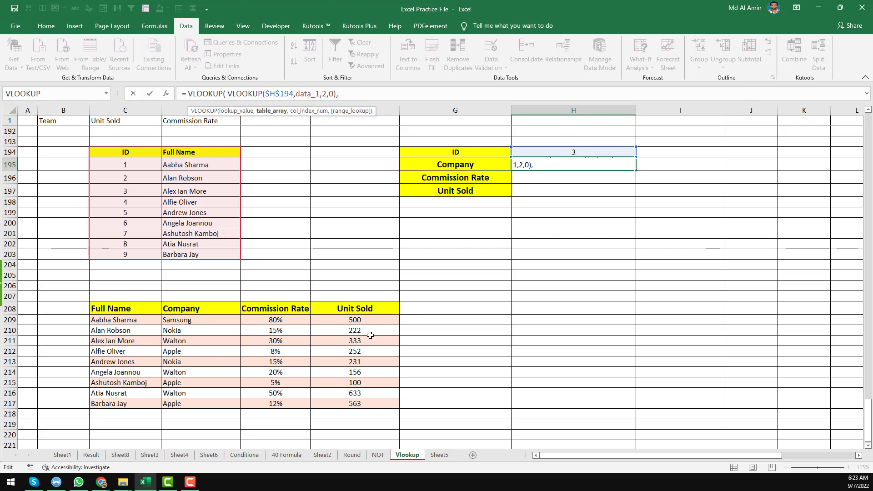
pyautogui.write('data')
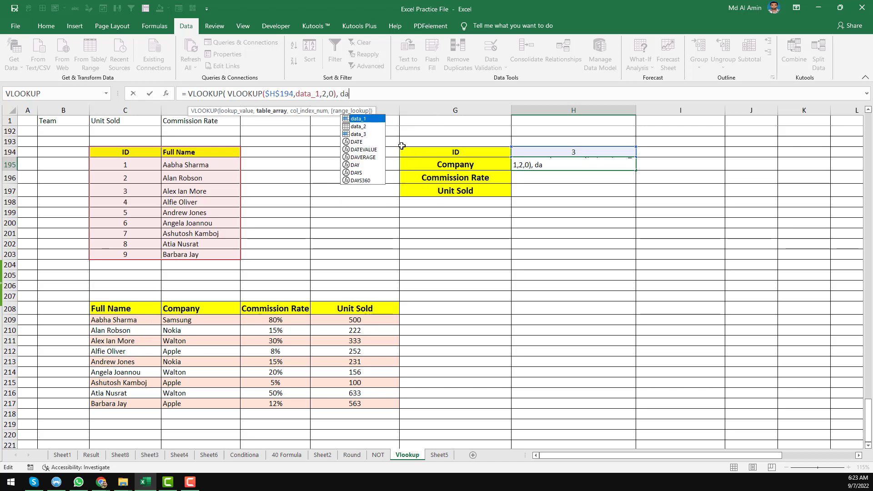
pyautogui.doubleClick(372, 136)
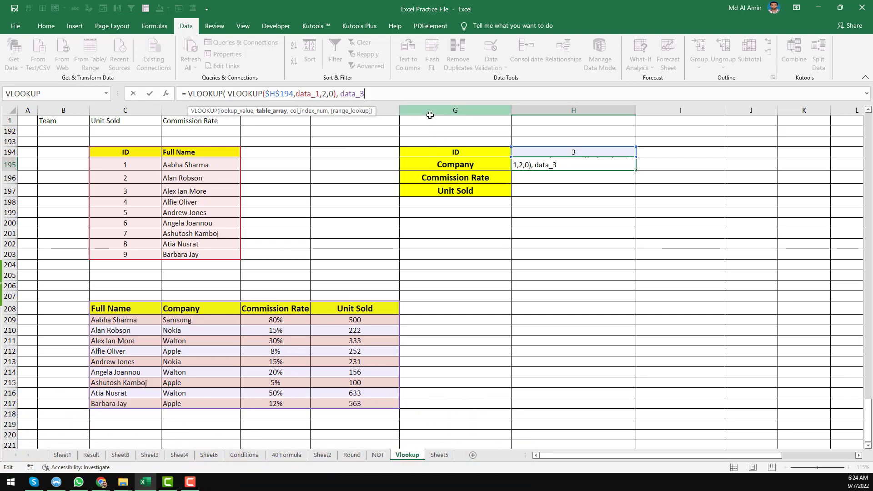
pyautogui.write(', 2')
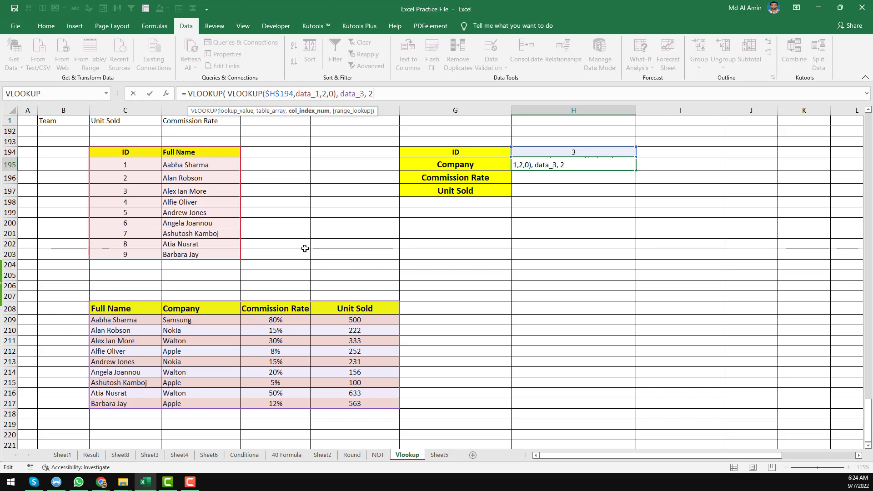
pyautogui.write(',')
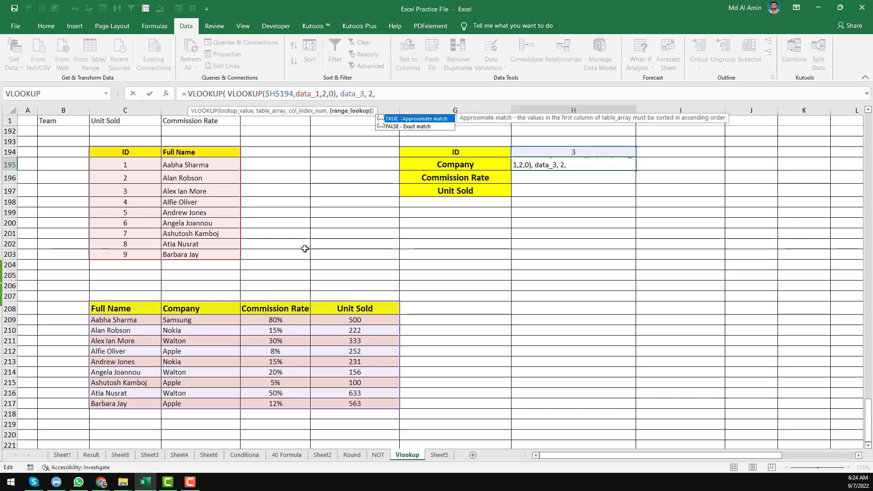
pyautogui.write('FALSE')
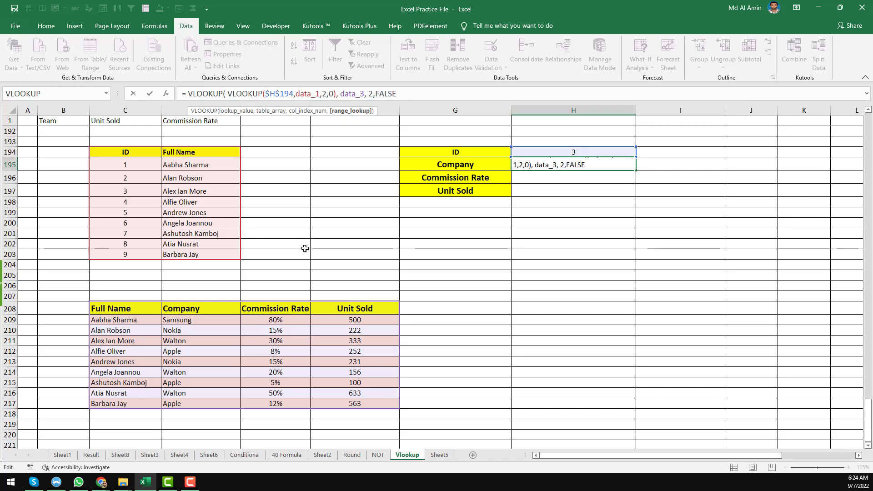
pyautogui.write(')')
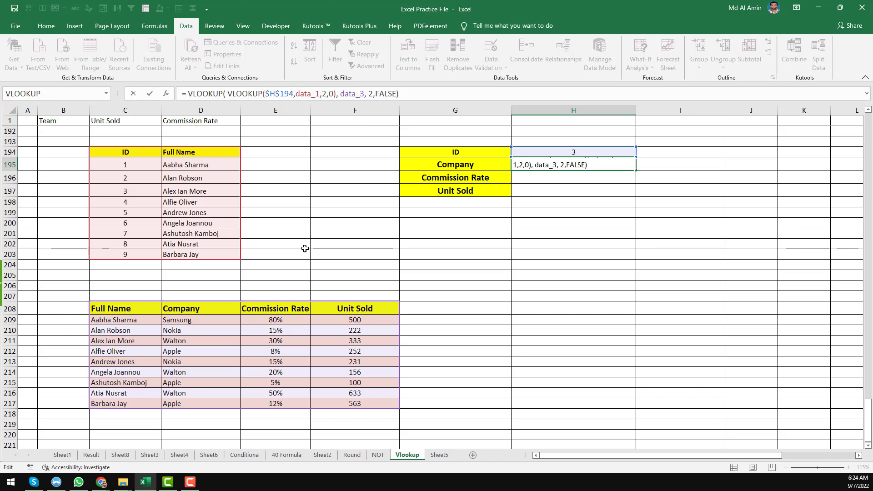
pyautogui.press('Return')
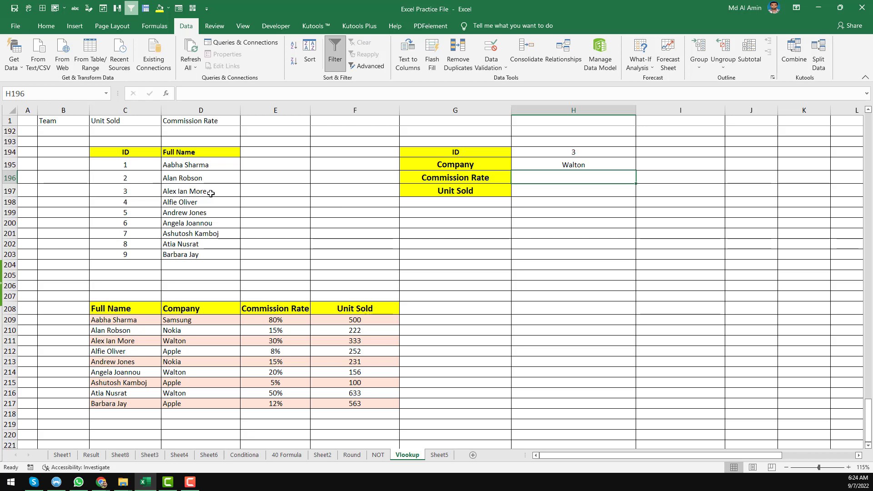
# - Check the nested company lookup in H195 against the lower table, setting the ID in H194 to 1
pyautogui.click(202, 342)
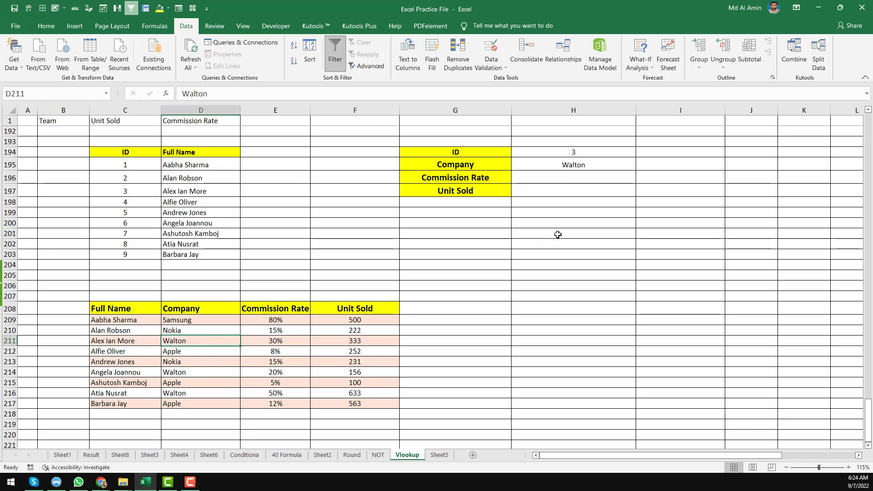
pyautogui.click(615, 167)
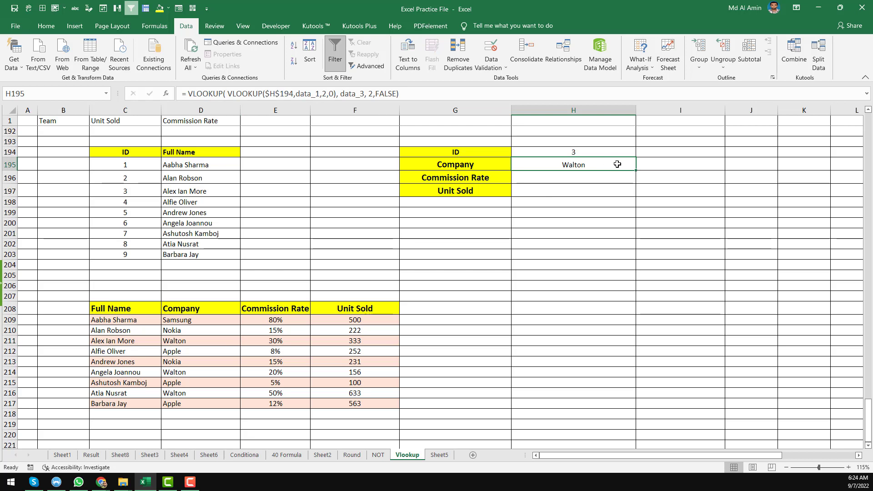
pyautogui.click(625, 152)
pyautogui.click(640, 153)
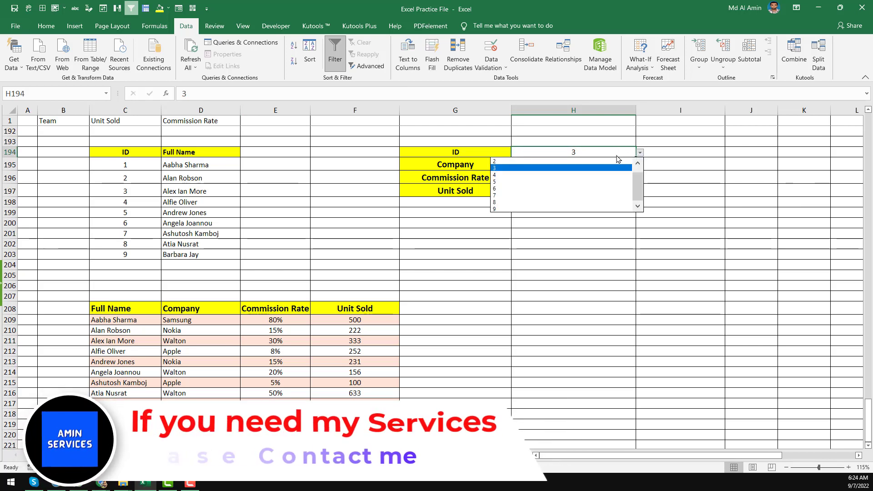
pyautogui.moveTo(641, 180); pyautogui.dragTo(642, 165)
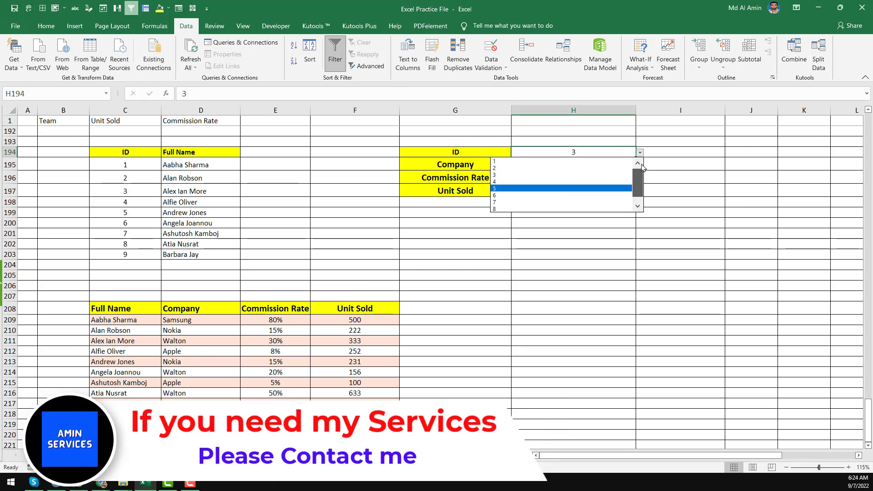
pyautogui.click(527, 163)
pyautogui.click(561, 163)
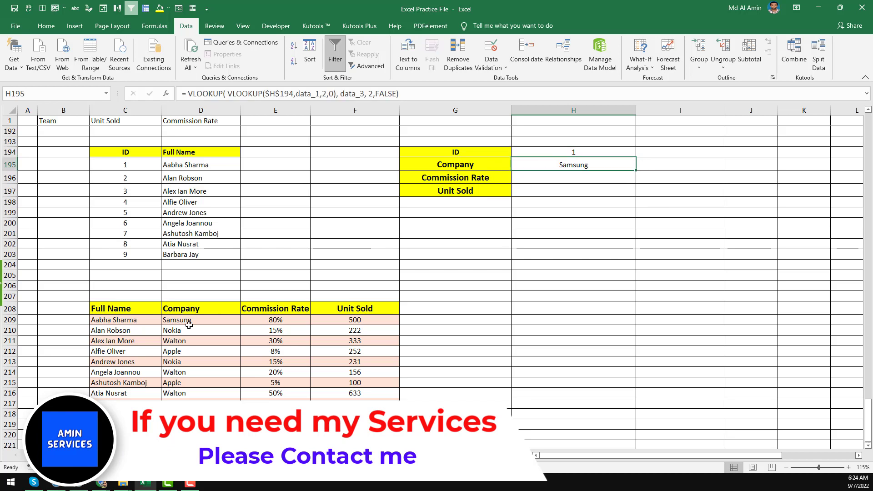
pyautogui.click(190, 320)
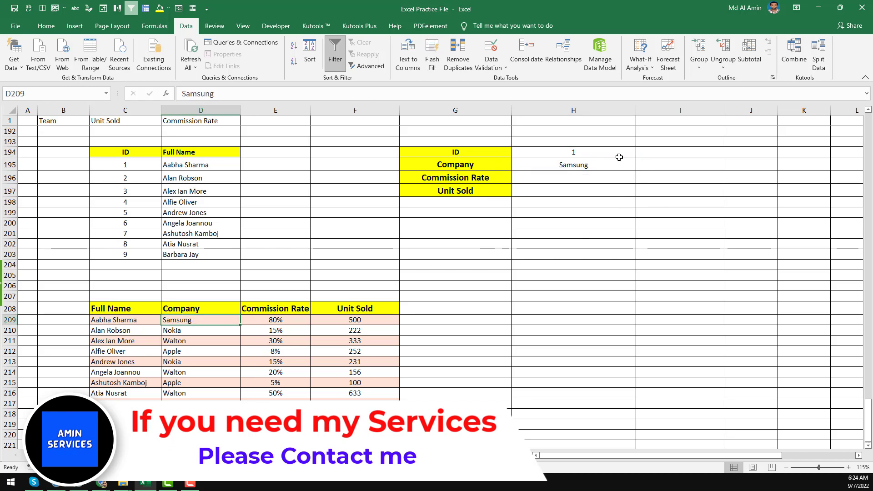
# - Set the ID in H194 to 2 to test the company lookup again
pyautogui.click(617, 153)
pyautogui.write('2')
pyautogui.press('Return')
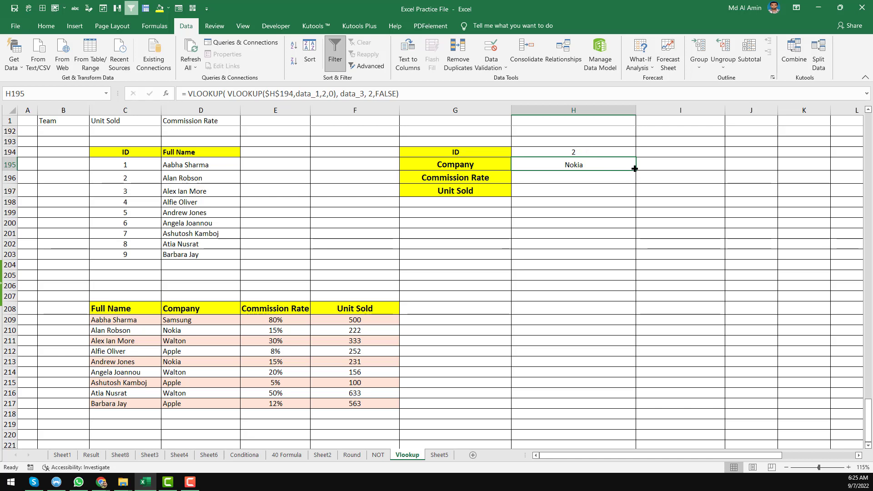
# - Fill the nested VLOOKUP formula from H195 down to the Commission Rate and Unit Sold cells H196:H197
pyautogui.moveTo(635, 169); pyautogui.dragTo(637, 202)
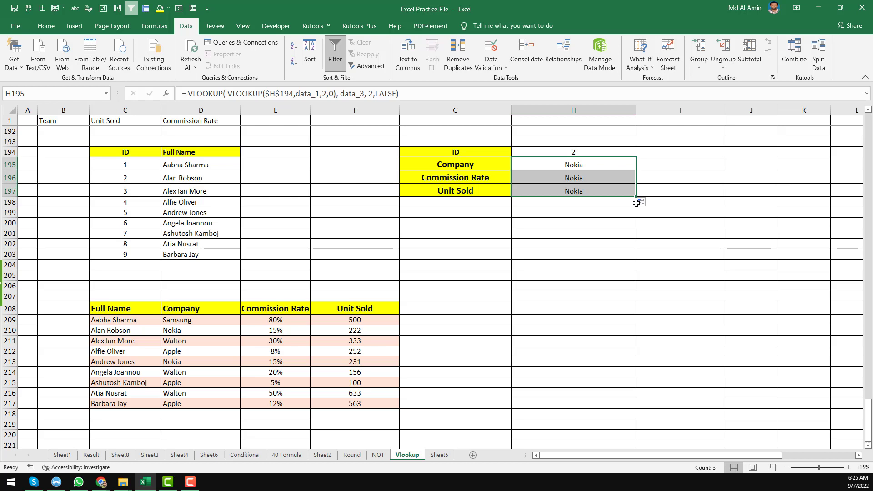
pyautogui.click(608, 181)
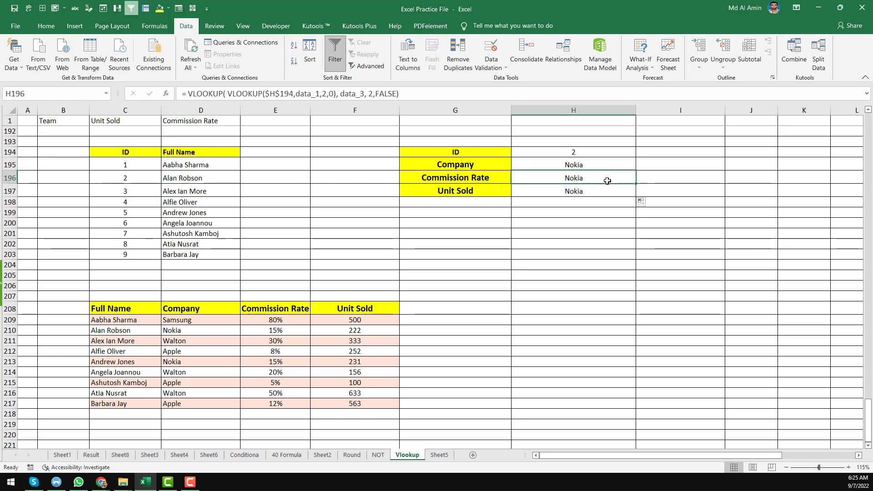
pyautogui.click(486, 179)
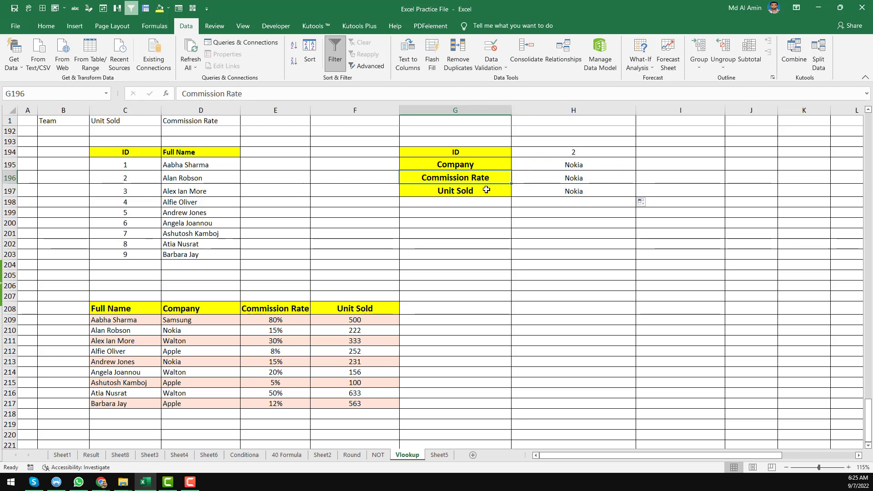
pyautogui.click(603, 181)
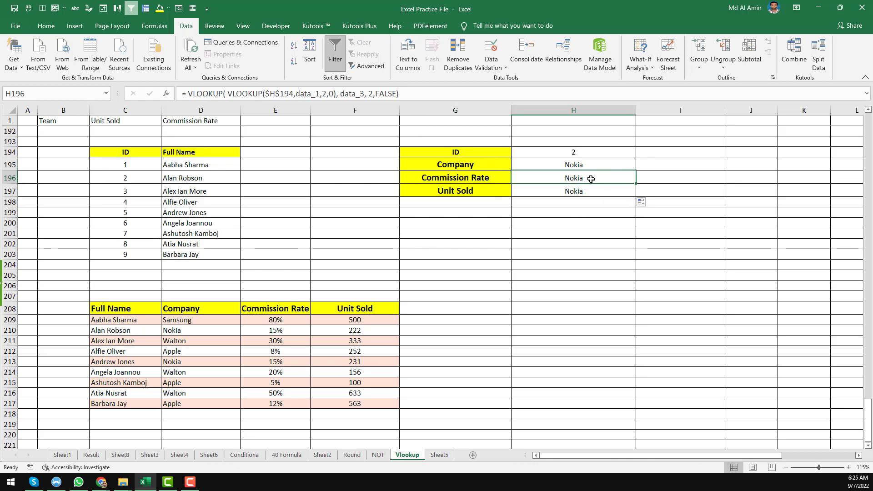
pyautogui.click(205, 310)
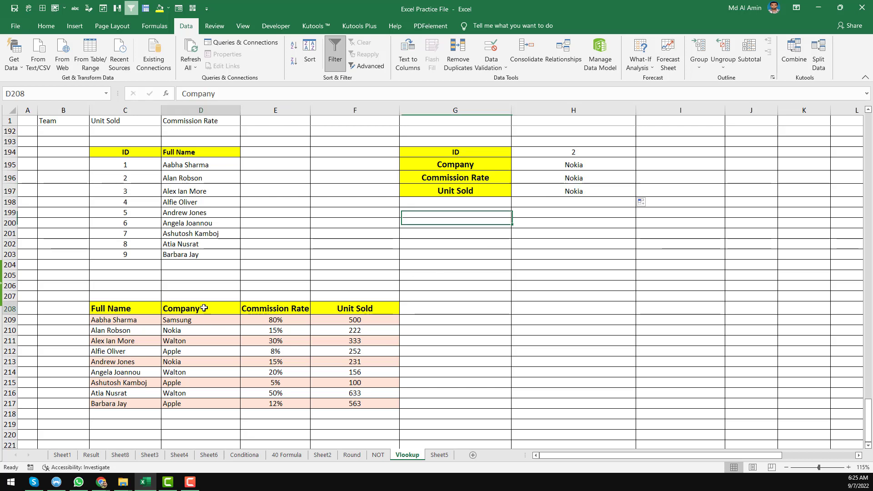
# - Change the outer VLOOKUP's column index in the Commission Rate cell H196 to 3
pyautogui.click(605, 178)
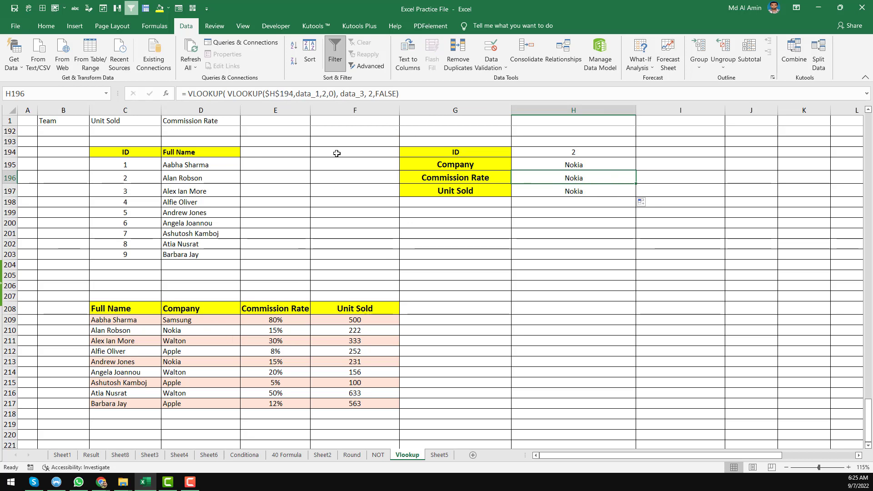
pyautogui.click(371, 94)
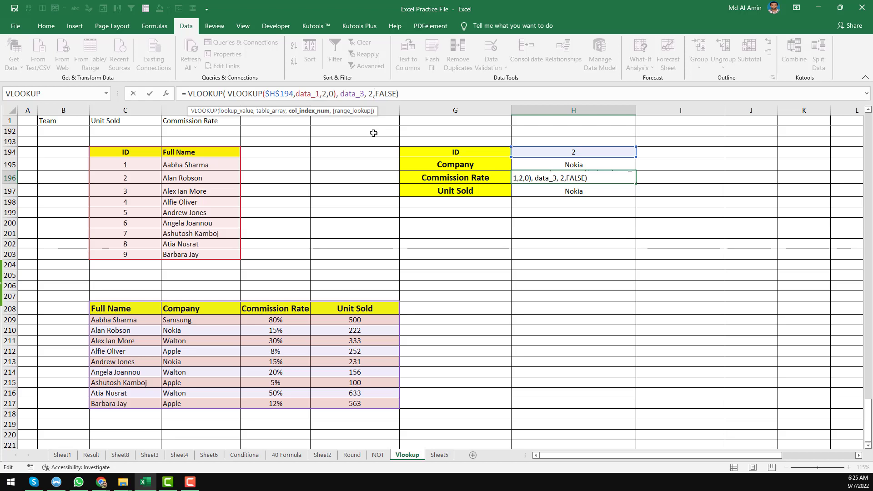
pyautogui.press('BackSpace')
pyautogui.write('3')
pyautogui.press('Return')
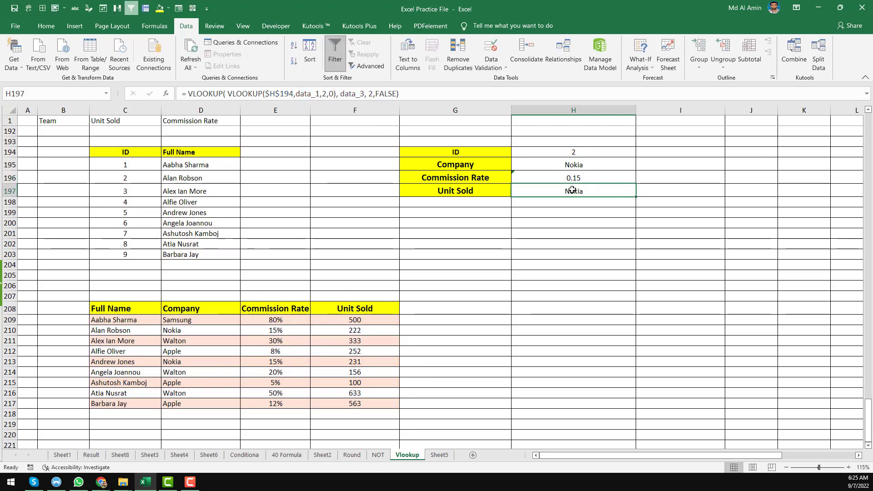
# - Change the outer VLOOKUP's column index in the Unit Sold cell H197 to 4
pyautogui.click(369, 91)
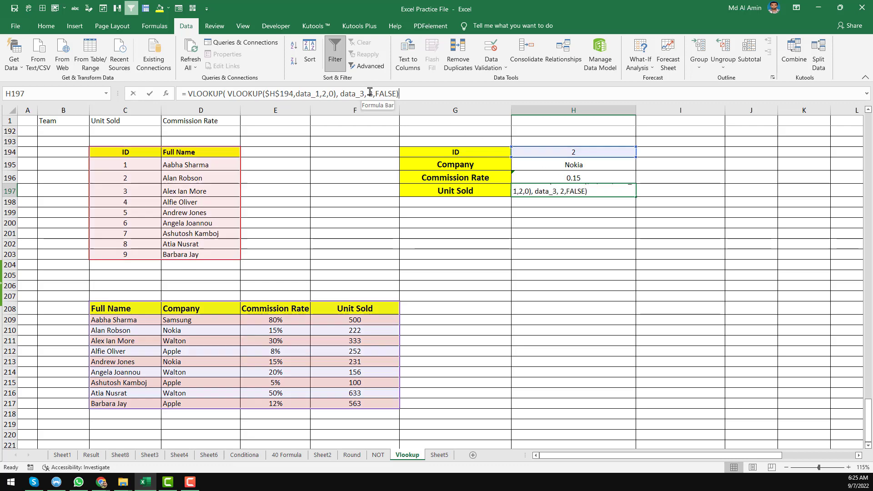
pyautogui.press('Delete')
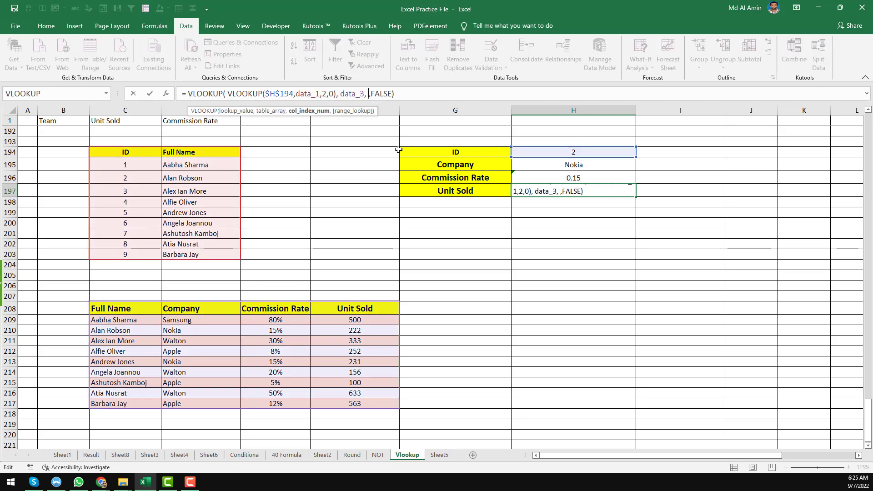
pyautogui.write('4')
pyautogui.press('Return')
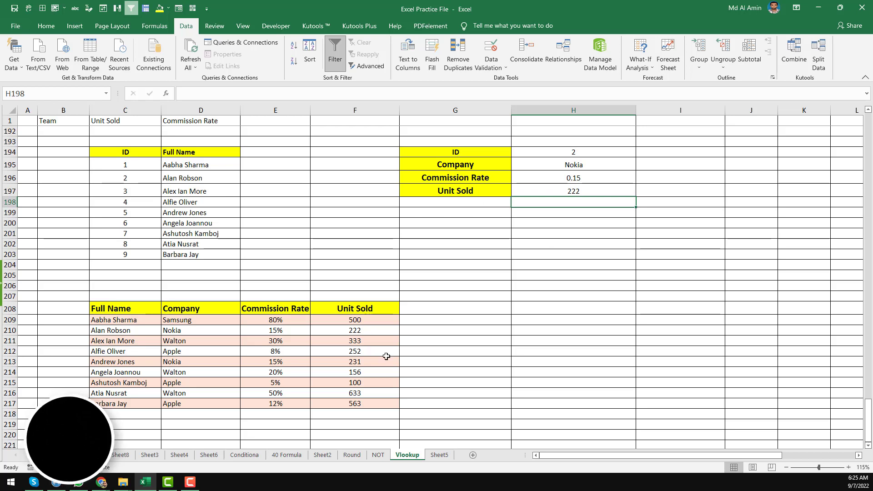
# - Format the Commission Rate result in H196 as a percentage
pyautogui.click(567, 178)
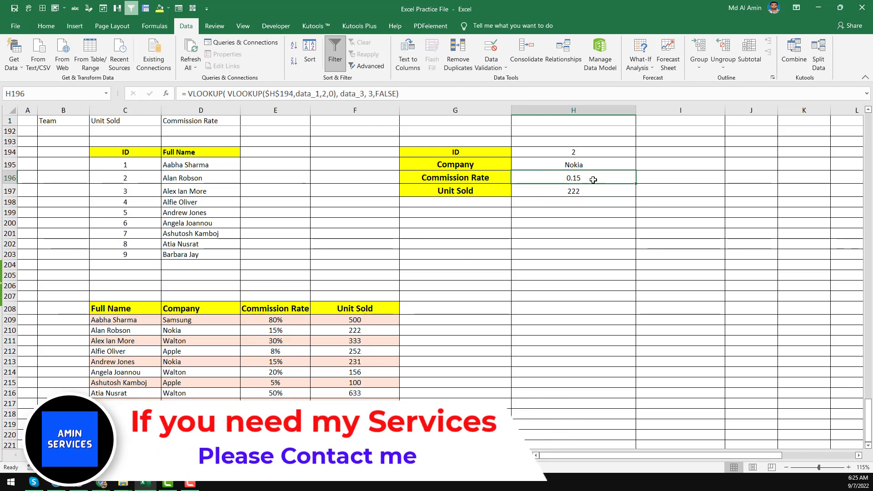
pyautogui.click(46, 26)
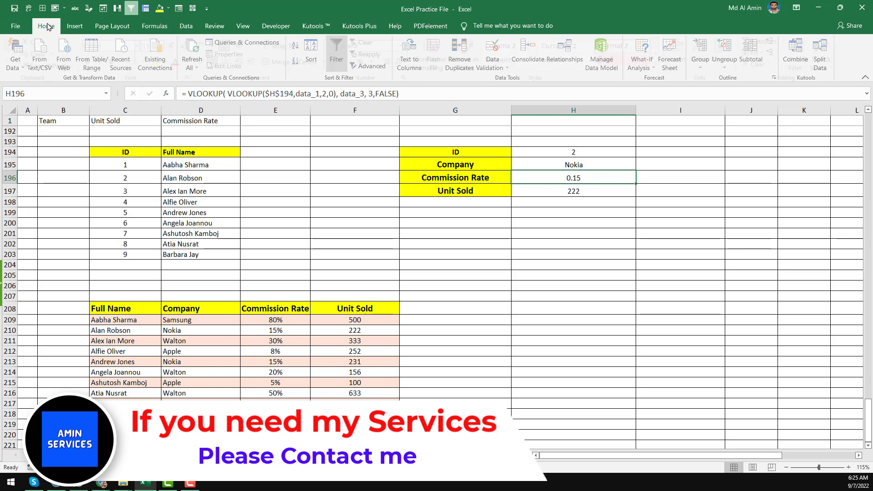
pyautogui.click(366, 61)
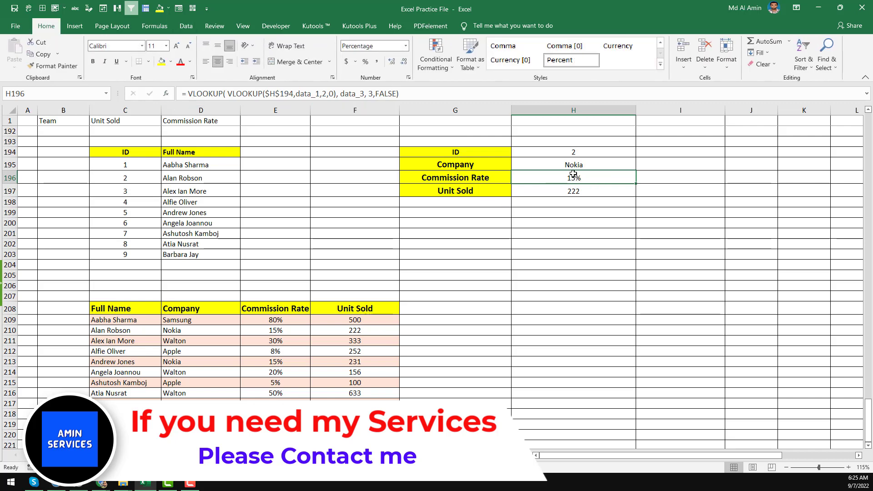
# - Choose ID 1 for H194 and compare the company, commission rate and units sold with row 209 of the lower table
pyautogui.click(586, 151)
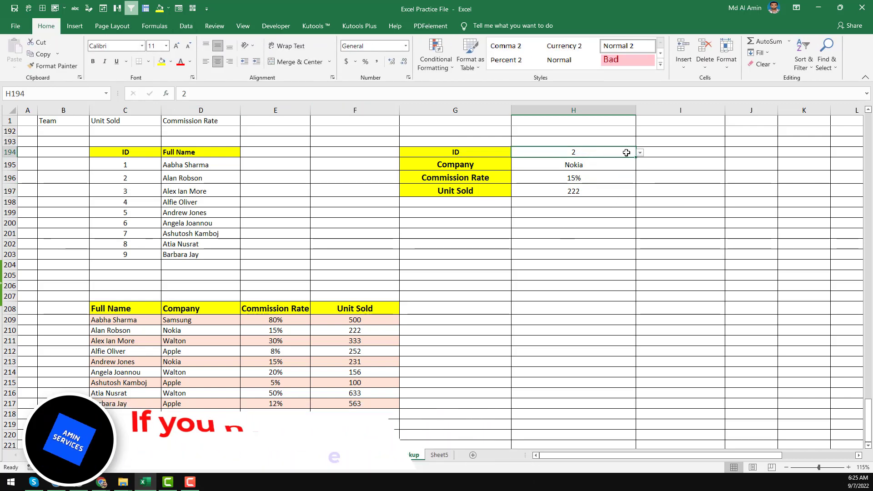
pyautogui.click(640, 153)
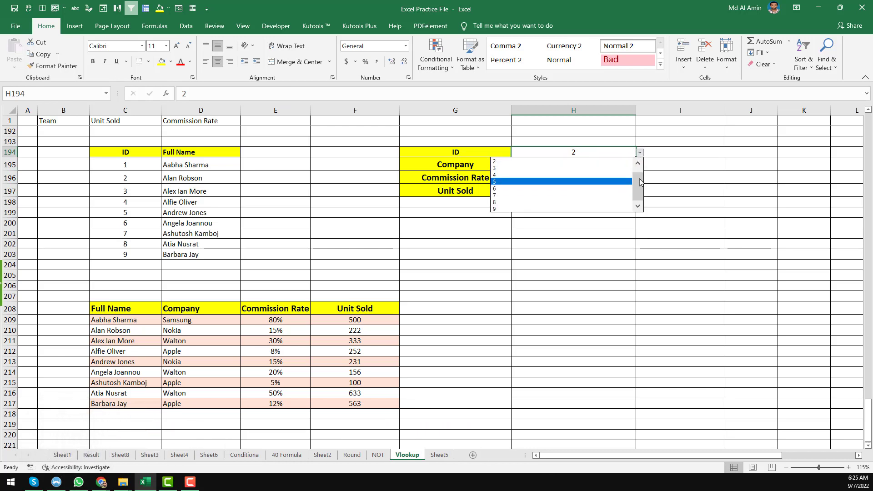
pyautogui.moveTo(641, 181); pyautogui.dragTo(642, 173)
pyautogui.click(546, 161)
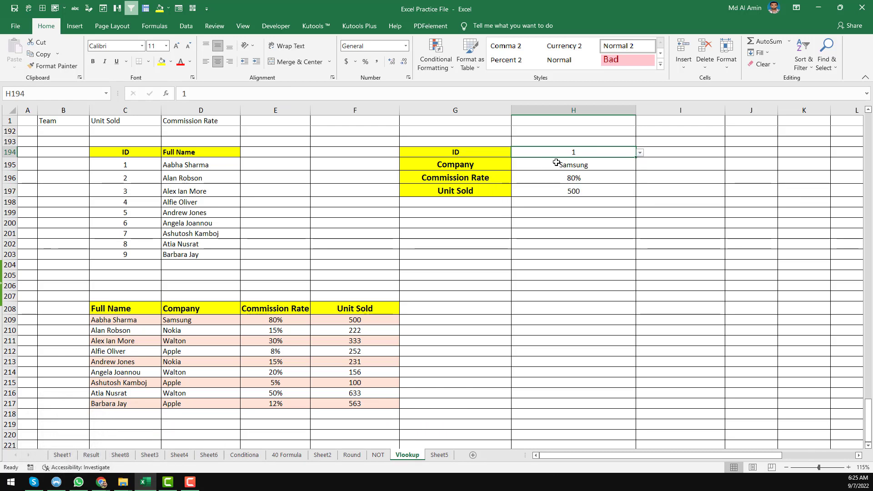
pyautogui.click(613, 163)
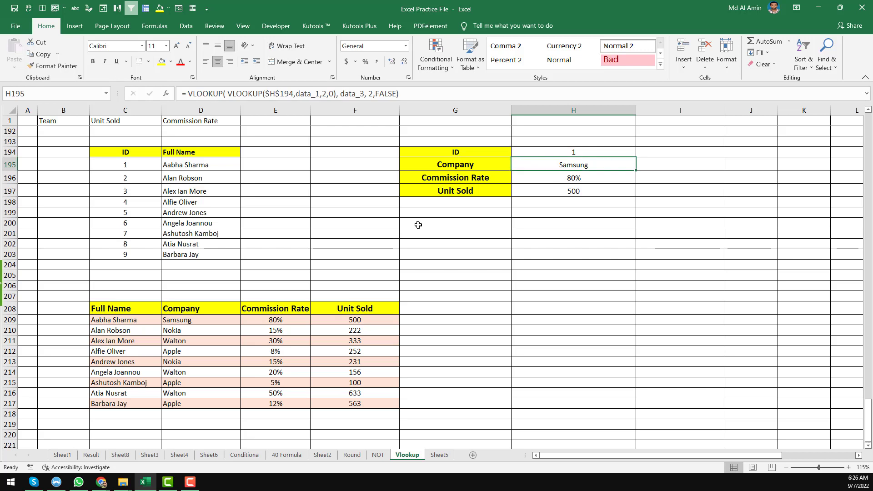
pyautogui.click(206, 320)
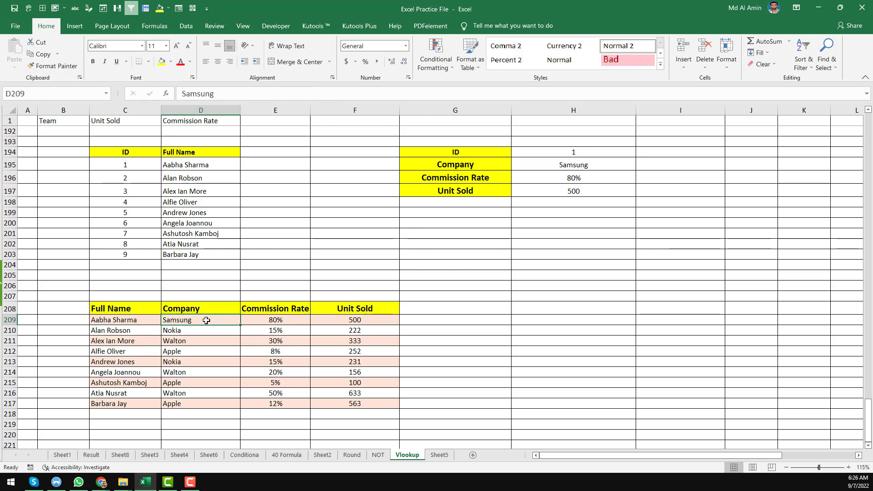
pyautogui.click(291, 320)
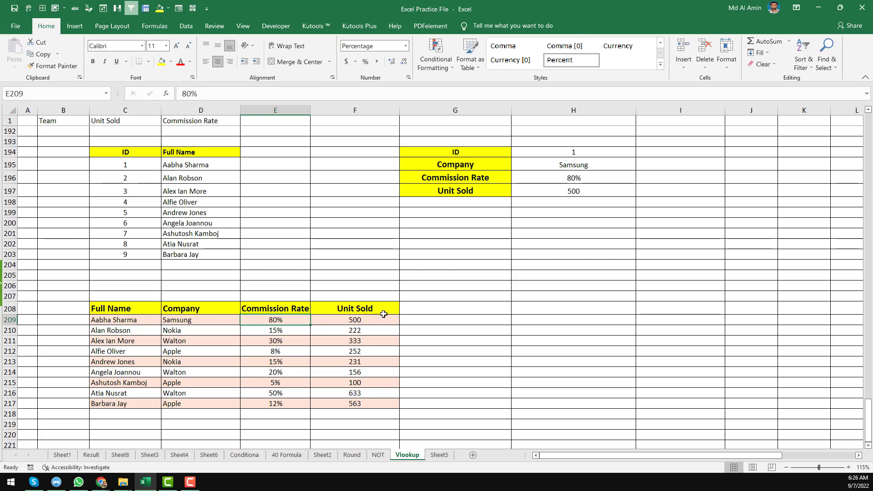
pyautogui.click(372, 321)
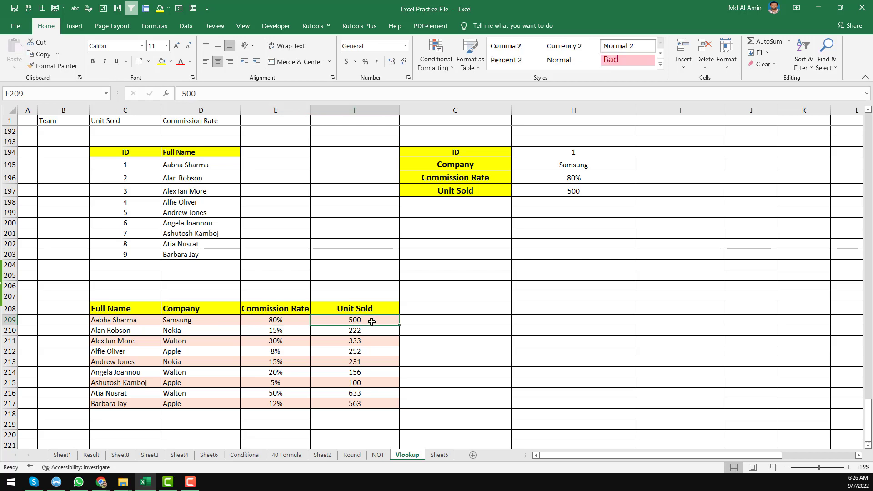
# - Set the ID in H194 to 2 and check the lookup results down to Unit Sold in H197
pyautogui.click(594, 156)
pyautogui.write('2')
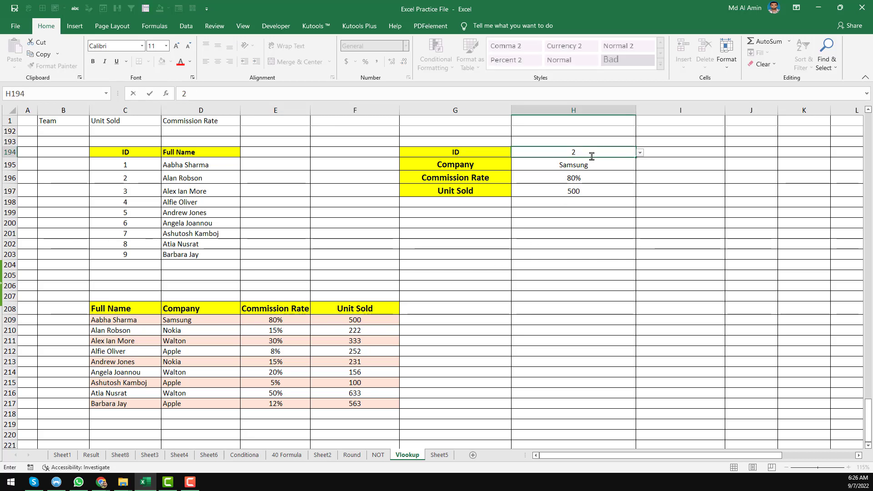
pyautogui.press('Return')
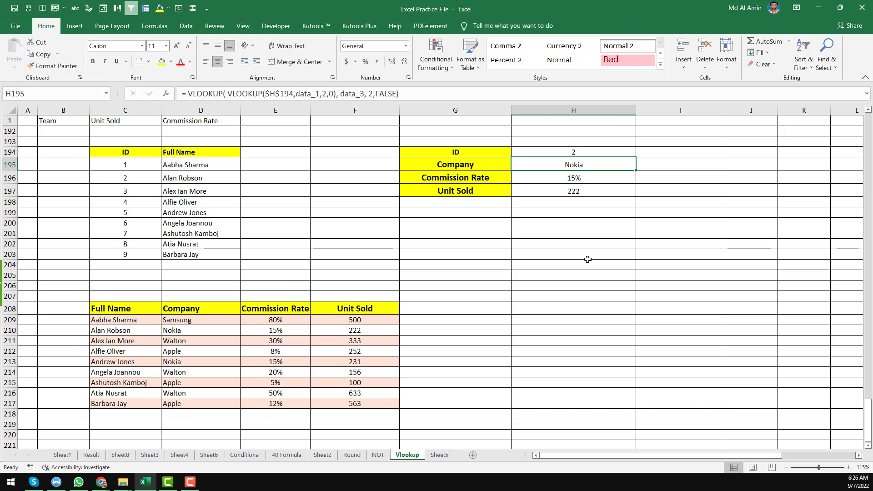
pyautogui.click(591, 193)
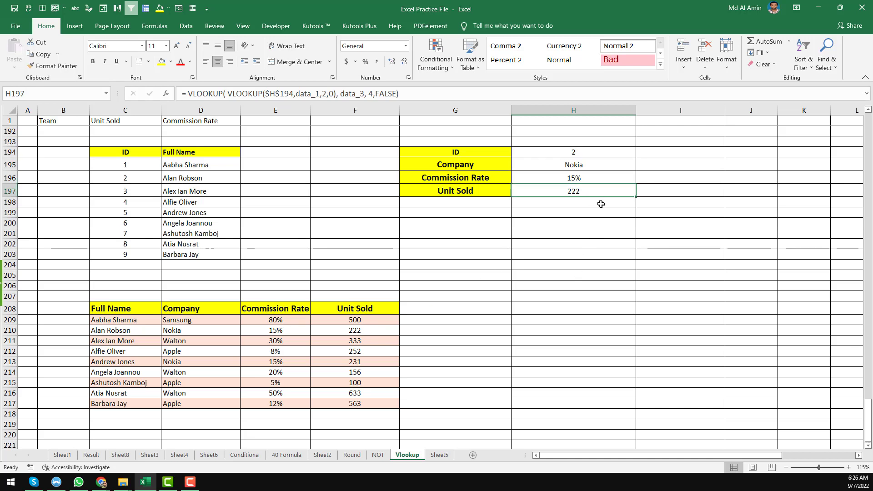